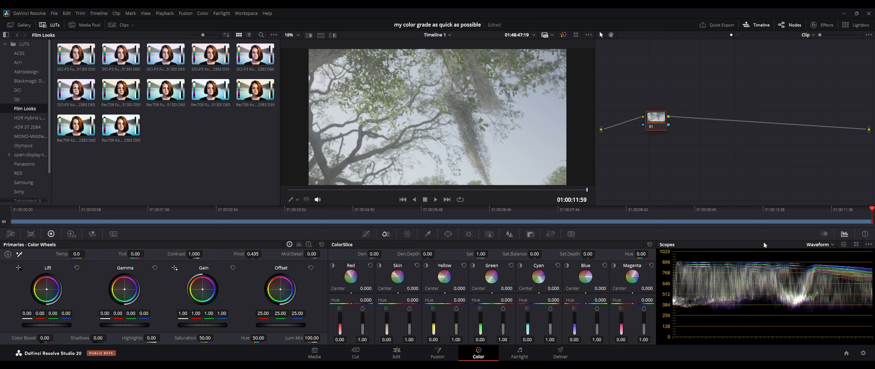
Step: Reposition node 01, show the effects library and add the Color Space Transform effect to the node
click(367, 234)
click(386, 233)
drag(652, 124, 642, 119)
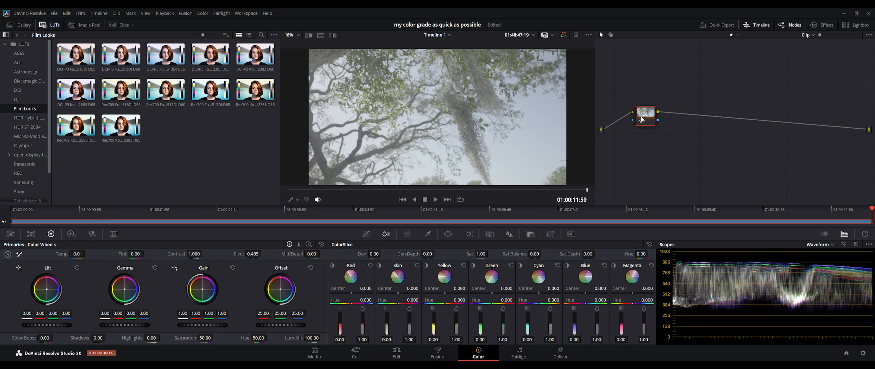
click(822, 25)
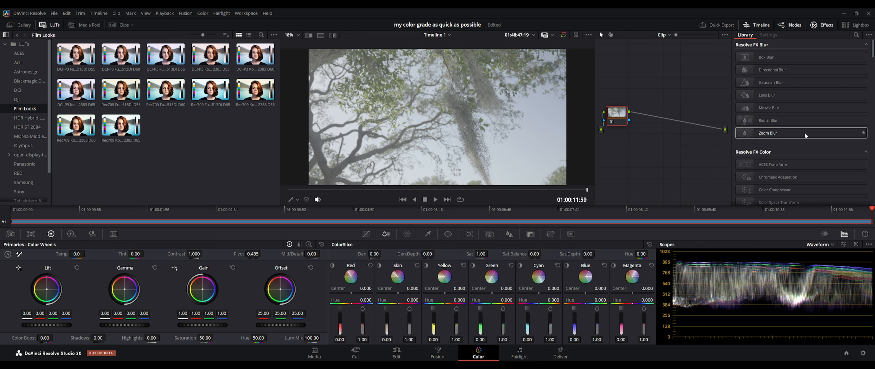
scroll(802, 177, down, 1)
drag(802, 177, 617, 116)
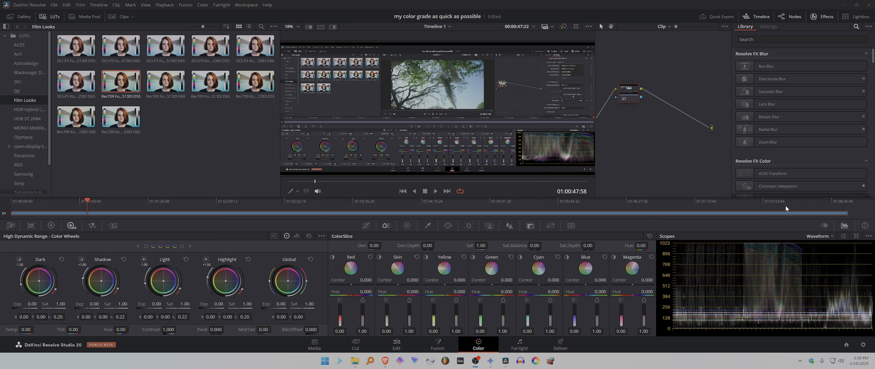
Step: Examine the gamma options offered for the node, locating Panasonic V-Log
right_click(634, 95)
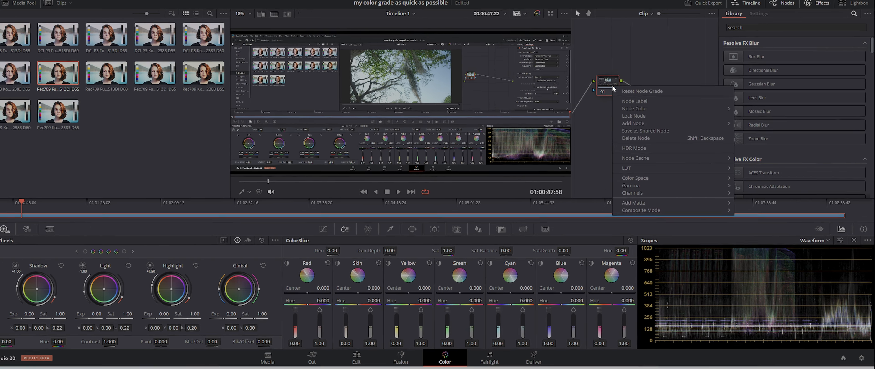
mouse_move(683, 181)
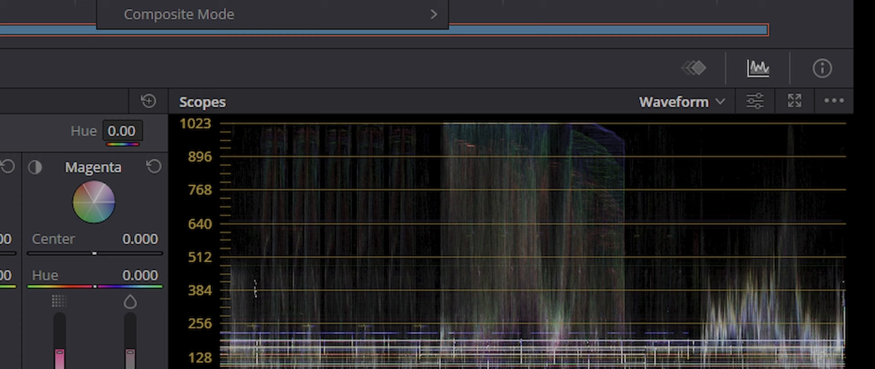
mouse_move(283, 156)
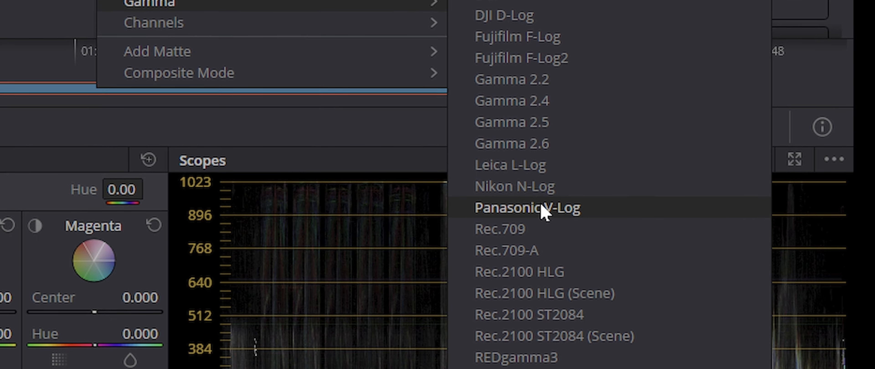
click(614, 205)
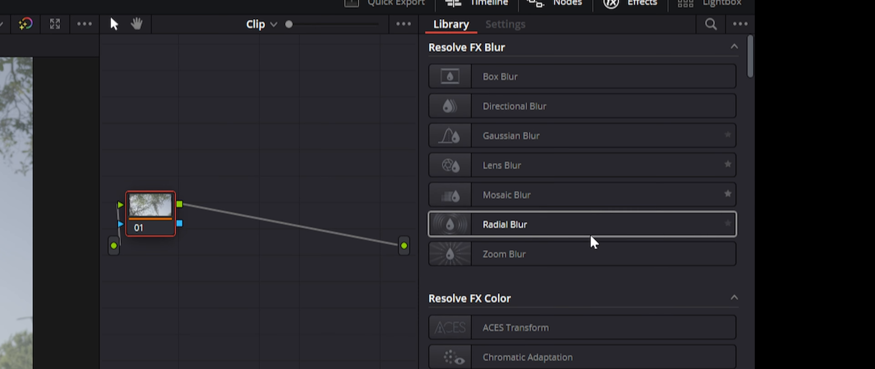
Step: Apply Color Space Transform to node 01, converting Panasonic V-Gamut and Panasonic V-Log to DaVinci Wide Gamut and DaVinci Intermediate
scroll(590, 242, down, 2)
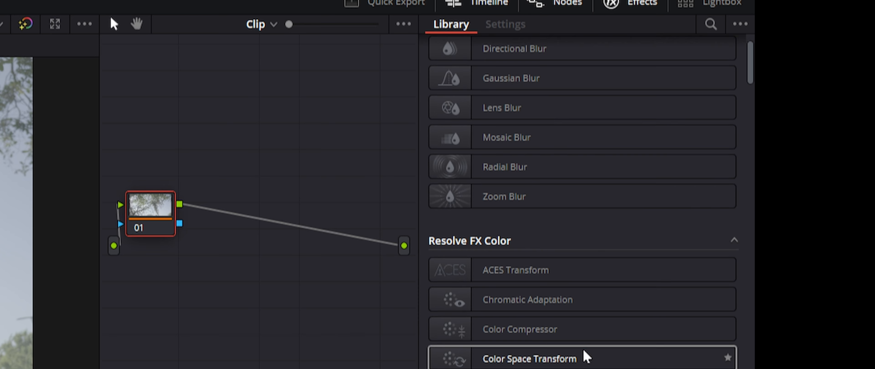
drag(582, 358, 154, 204)
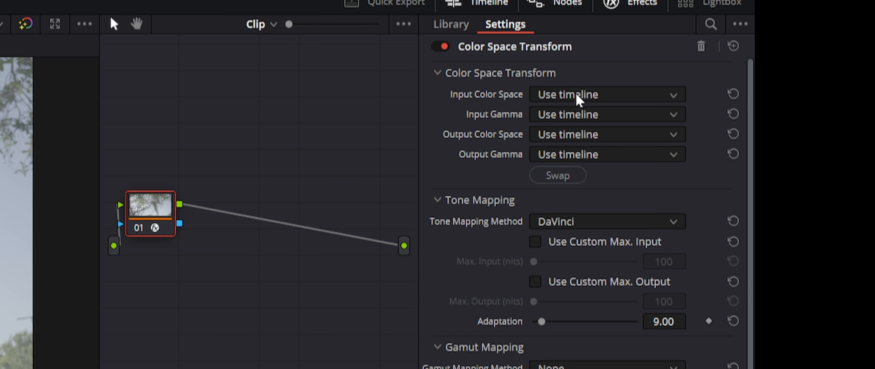
click(576, 96)
click(602, 276)
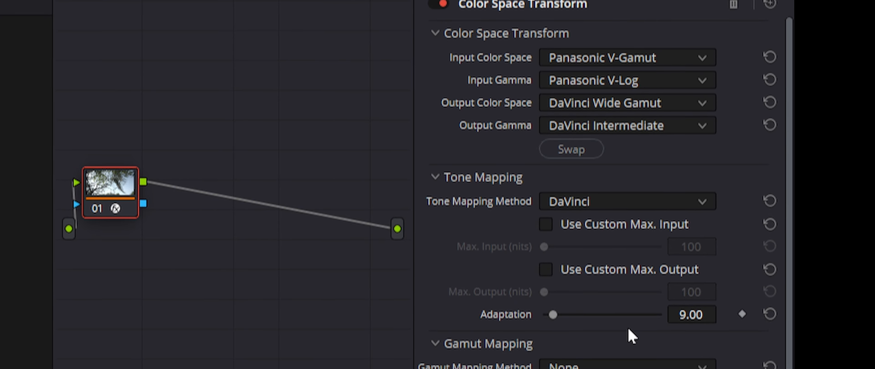
Step: Add a serial node after node 01 and apply a second Color Space Transform to it
drag(112, 195, 159, 180)
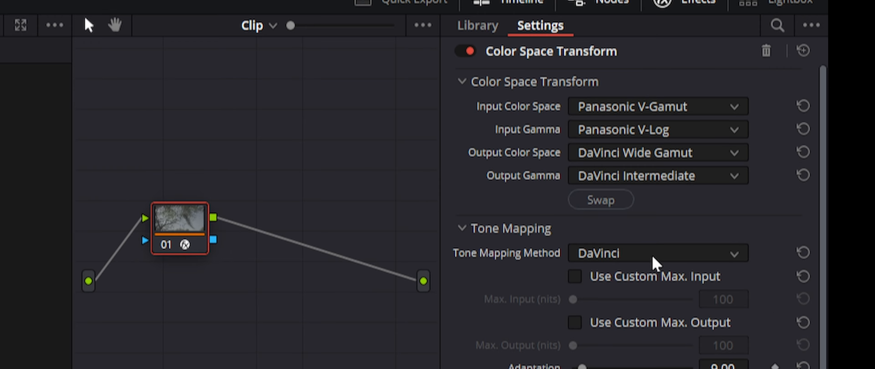
key(alt+s)
drag(302, 230, 325, 232)
drag(557, 368, 338, 229)
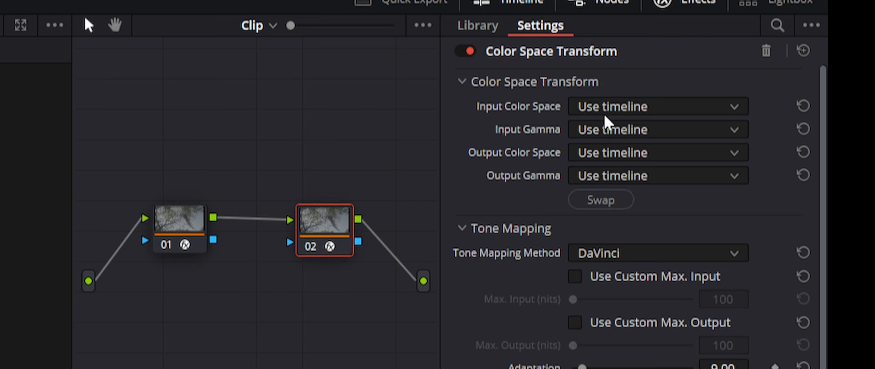
Step: Set node 02's transform input to DaVinci Wide Gamut and DaVinci Intermediate, and its output to Canon Cinema Gamut and Rec.709-A
click(614, 111)
click(635, 313)
click(633, 130)
click(645, 310)
click(655, 154)
click(647, 238)
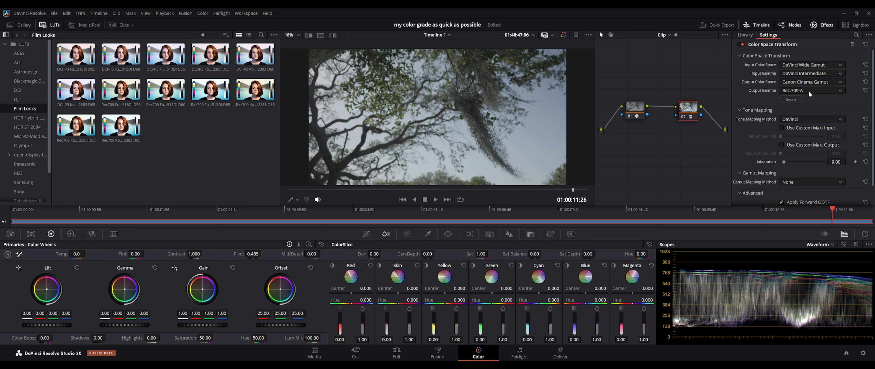
Step: Insert a node between the two color space transform nodes and apply the Rec709 Fu...513DI D55 film look LUT to it
drag(638, 112, 691, 115)
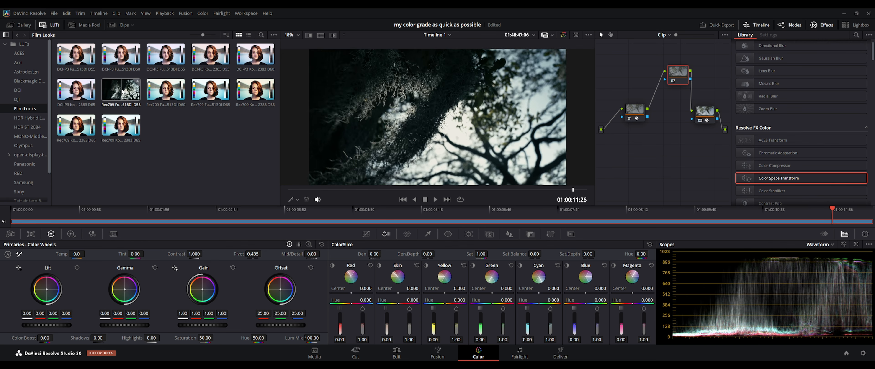
drag(120, 90, 678, 75)
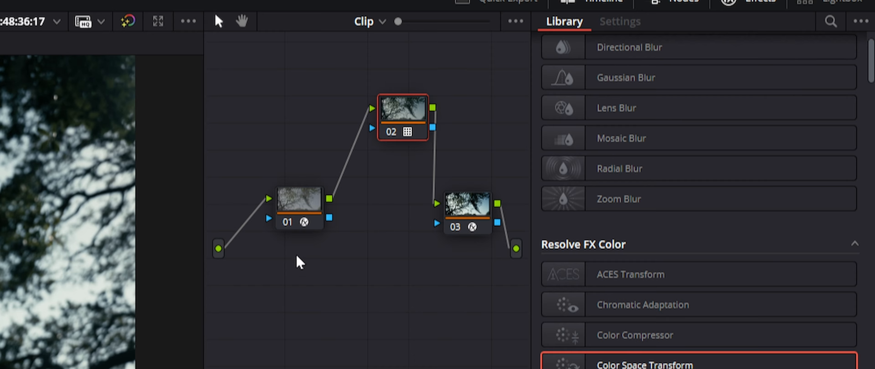
Step: Insert a serial node between node 01 and the LUT node, and rearrange the node tree
drag(304, 202, 282, 177)
key(alt+s)
drag(380, 185, 333, 286)
drag(407, 133, 411, 295)
drag(467, 207, 485, 160)
click(318, 281)
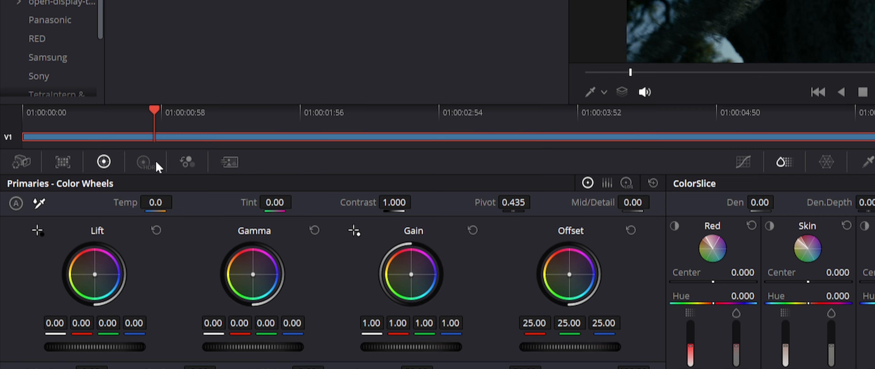
Step: In node 02's High Dynamic Range wheels, set exposure to 0.63 for Shadow, -0.38 for Light and 0.20 for Global
click(156, 166)
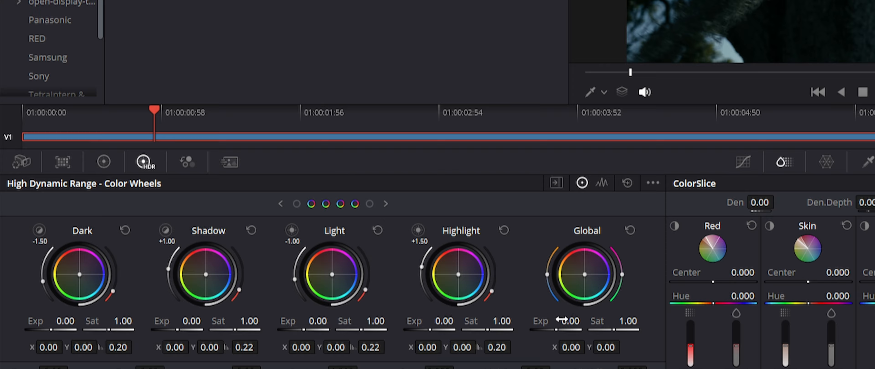
drag(585, 304, 599, 305)
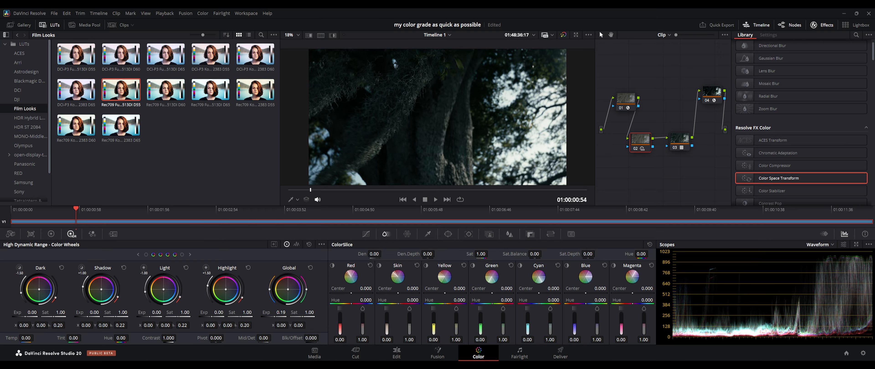
drag(287, 313, 287, 312)
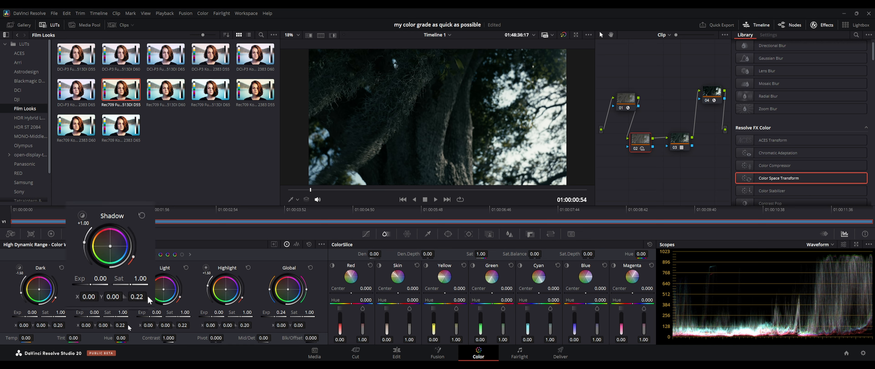
drag(95, 315, 139, 313)
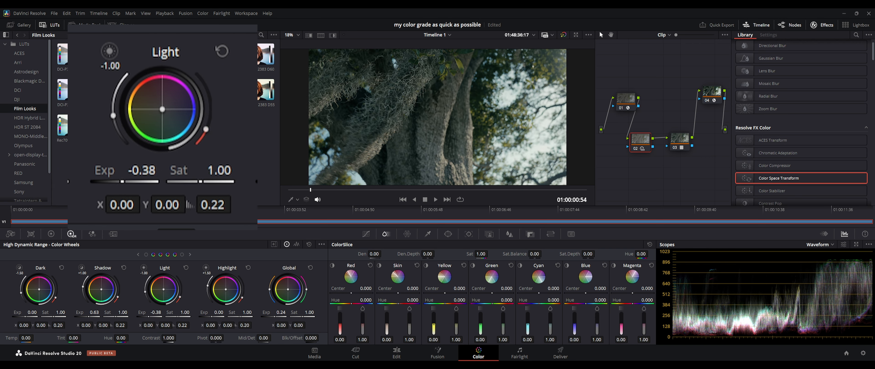
drag(279, 313, 277, 313)
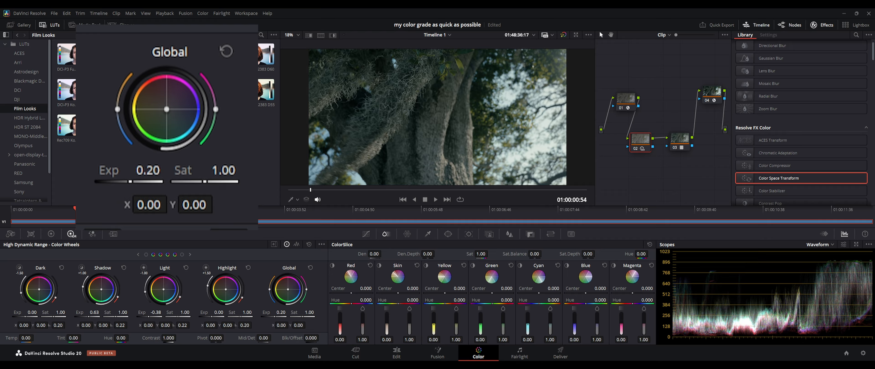
Step: Review the clip, insert a serial node between node 02 and the LUT node, and place it beside node 02
key(space)
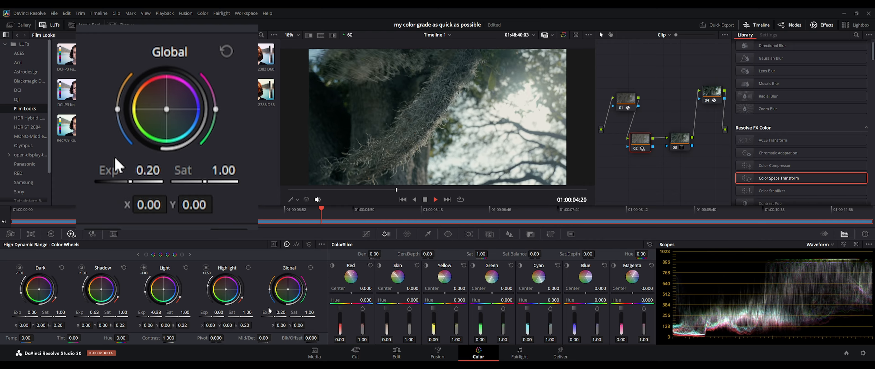
drag(332, 189, 297, 191)
key(alt+s)
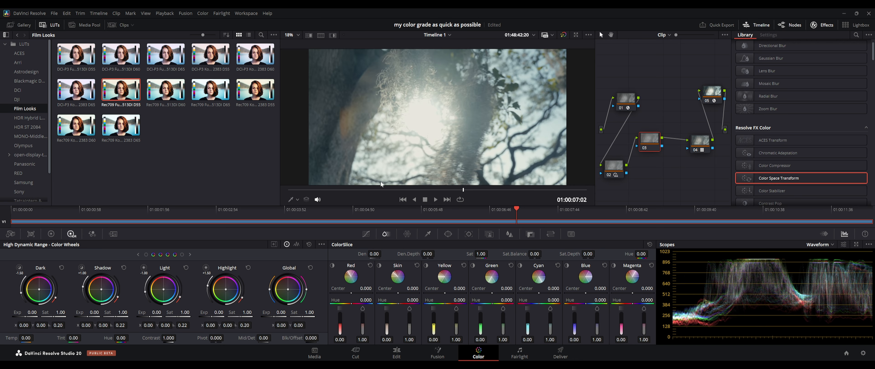
drag(318, 190, 295, 191)
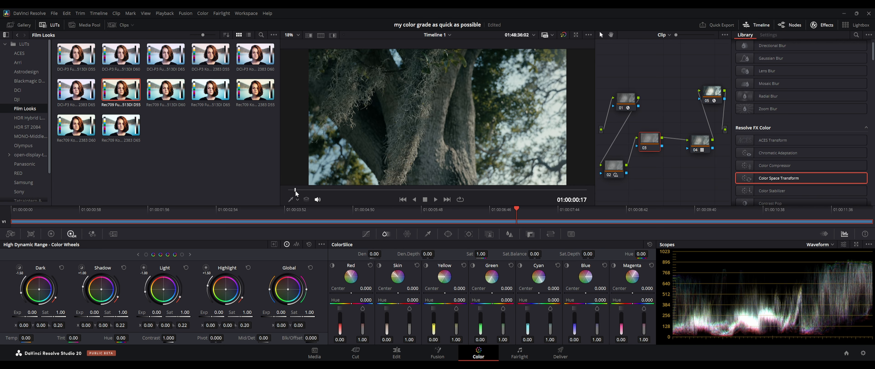
drag(653, 146, 654, 173)
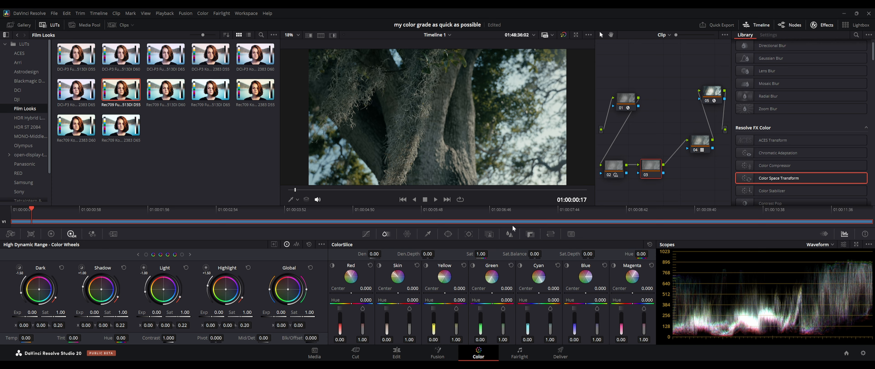
Step: Balance node 03 with the primaries wheels: Lift red 0.01, Gamma red 0.02 and green 0.01, Gain blue 1.02
click(54, 239)
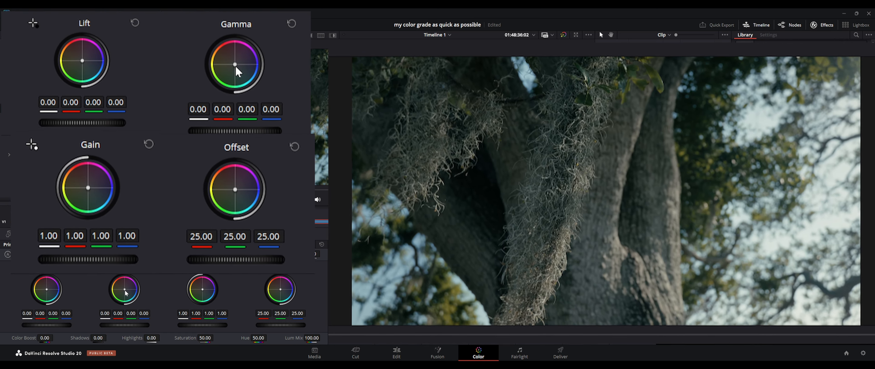
drag(124, 290, 126, 289)
click(155, 269)
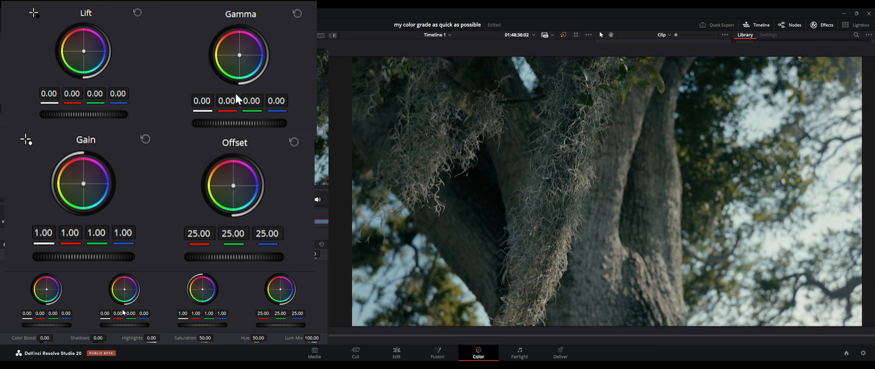
drag(119, 315, 118, 313)
drag(126, 233, 116, 233)
click(145, 139)
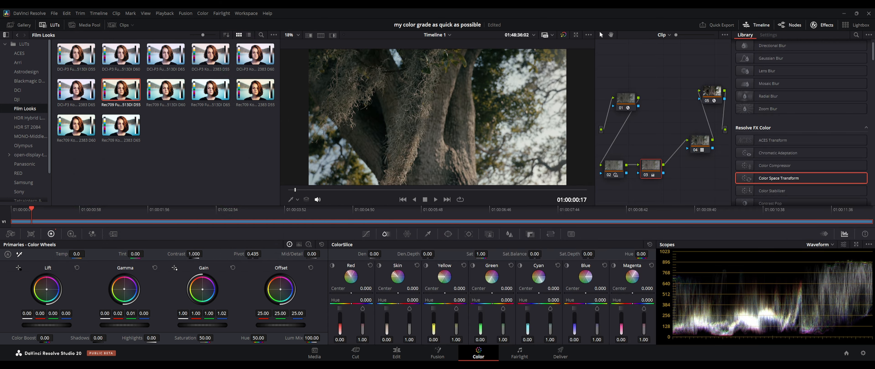
drag(196, 313, 191, 313)
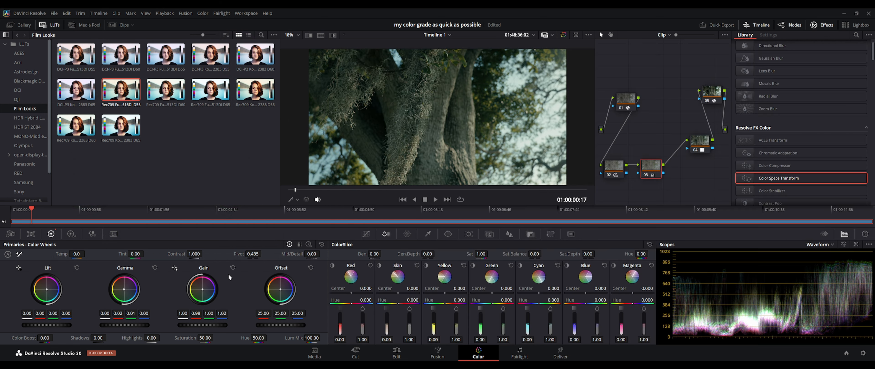
drag(40, 313, 43, 314)
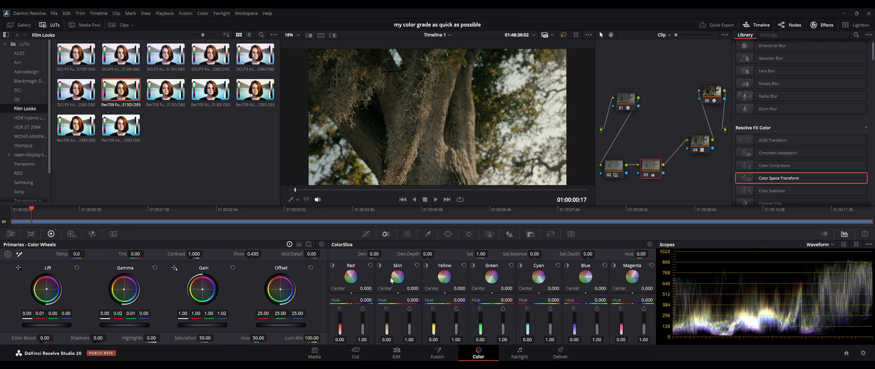
Step: Examine which parts of the image each ColorSlice vector affects by briefly highlighting Yellow, Skin, Red, Green, Cyan, Blue and Magenta
click(426, 266)
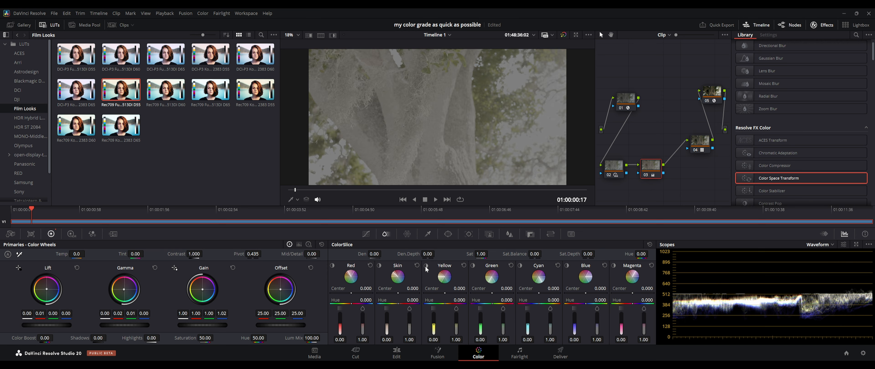
click(427, 267)
click(380, 266)
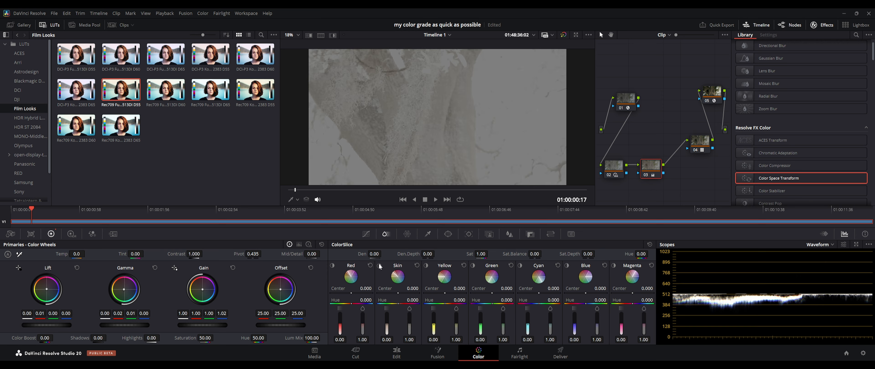
click(380, 266)
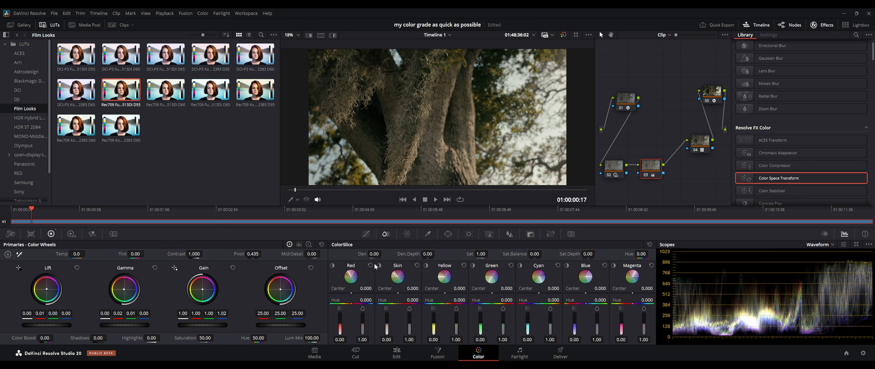
double_click(333, 266)
click(473, 266)
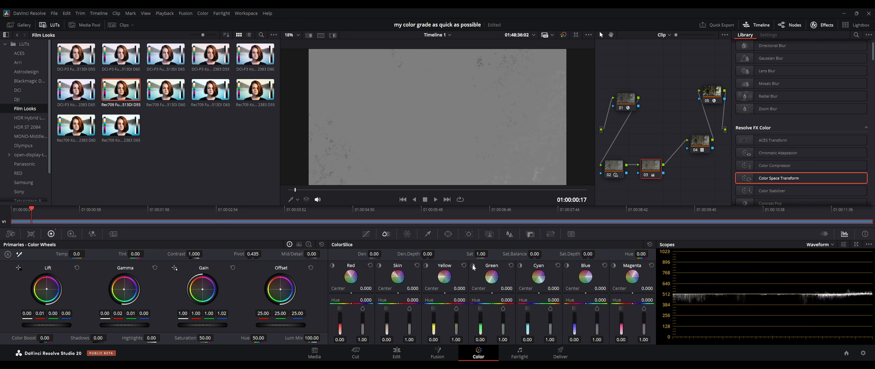
click(473, 266)
click(520, 266)
click(519, 266)
click(567, 266)
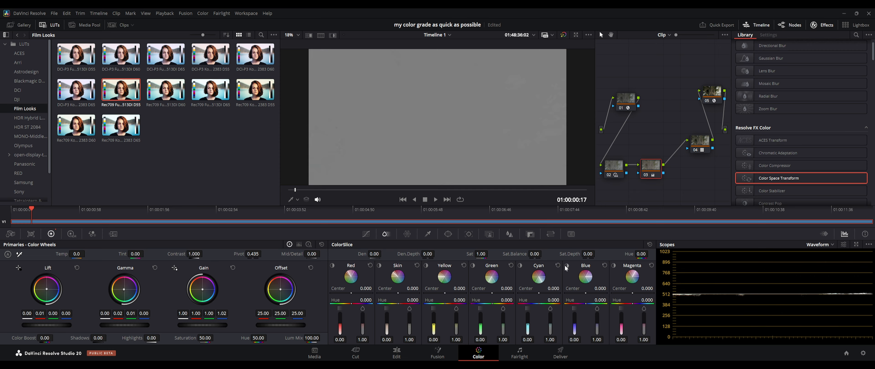
click(567, 266)
click(613, 266)
click(613, 266)
click(426, 265)
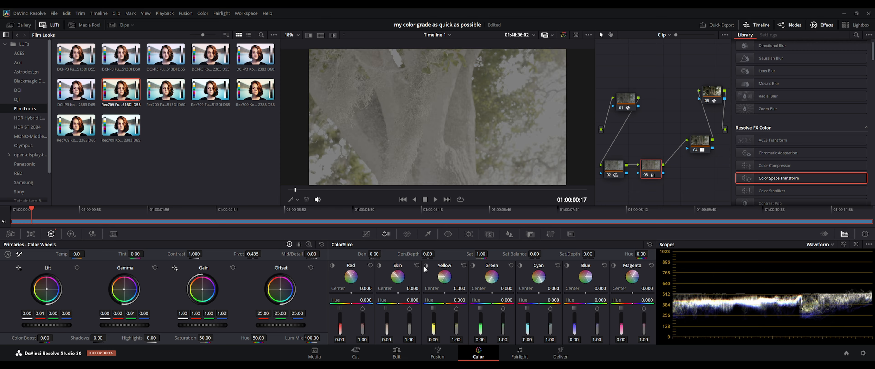
click(425, 265)
Step: In node 03's ColorSlice, set the Yellow density to -0.39 and compare the image with and without the node
drag(434, 326, 434, 327)
key(ctrl+d)
key(ctrl+d)
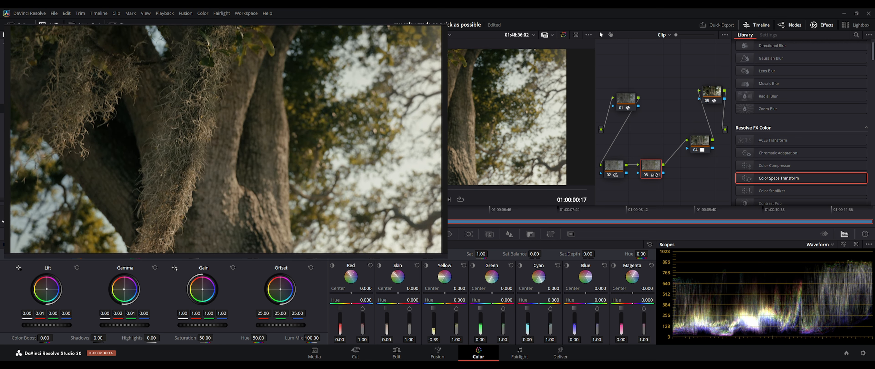
Step: In node 03's ColorSlice, set overall saturation 1.40, density -0.38, density depth -0.78, Yellow density -0.44 and Yellow saturation 1.19
drag(482, 253, 490, 254)
key(ctrl+d)
key(ctrl+d)
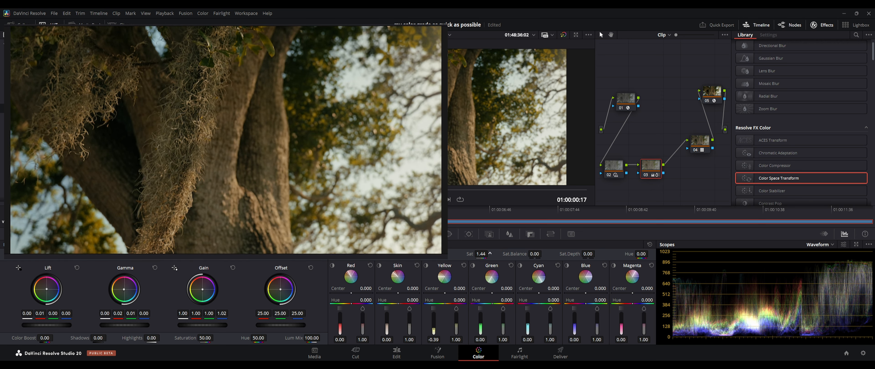
drag(490, 254, 488, 254)
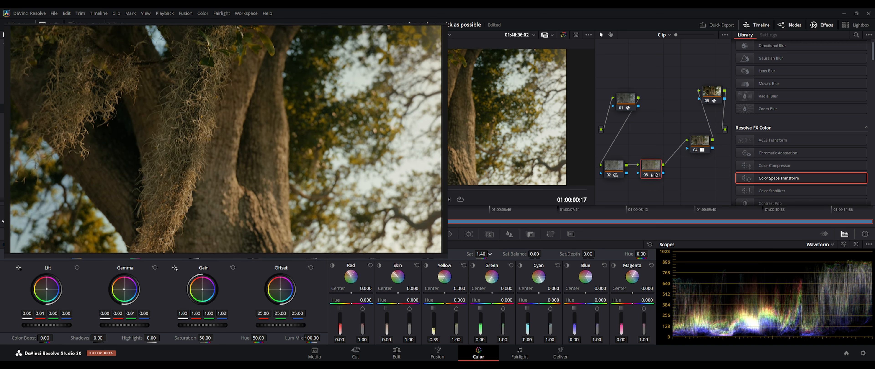
mouse_move(456, 325)
mouse_down()
mouse_move(456, 315)
mouse_move(434, 329)
mouse_move(456, 322)
mouse_up()
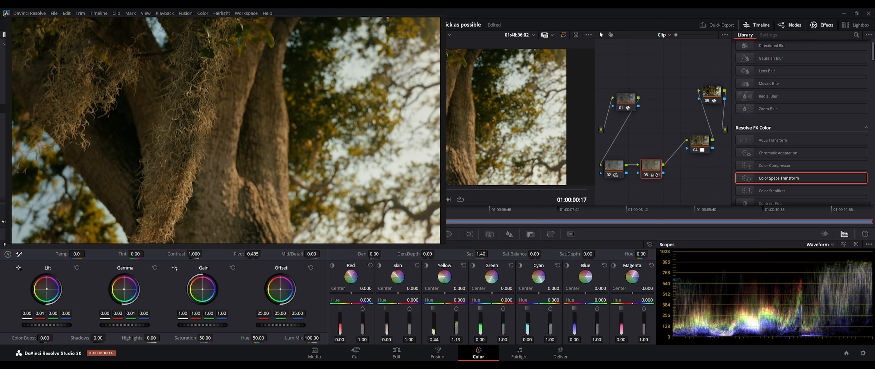
drag(374, 254, 417, 255)
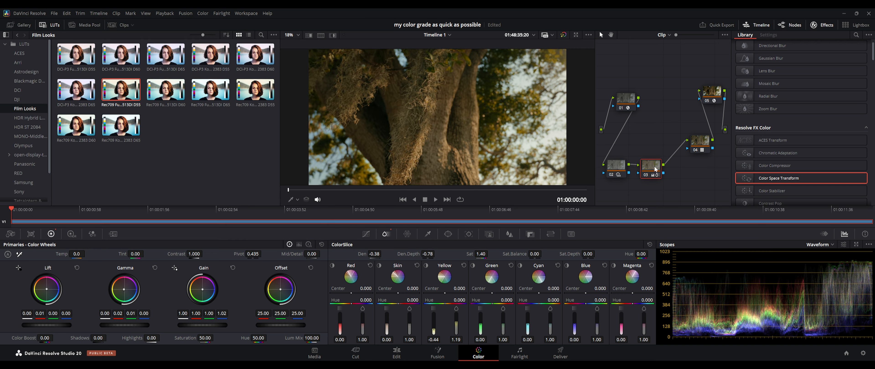
Step: Insert a serial node between node 03 and the LUT node
key(alt+s)
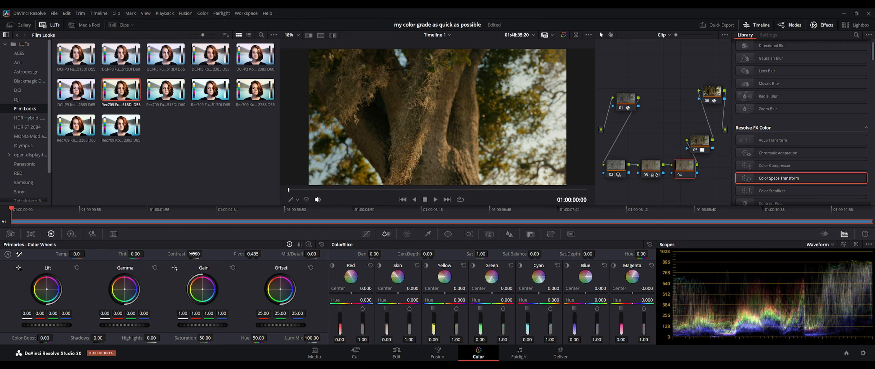
Step: Try contrast on node 04, first 1.112 in the primaries and 1.068 in the High Dynamic Range wheels, resetting each
drag(205, 254, 205, 253)
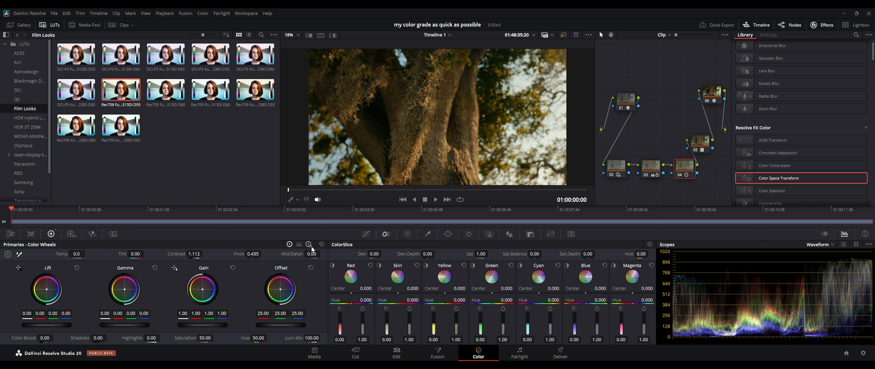
click(321, 245)
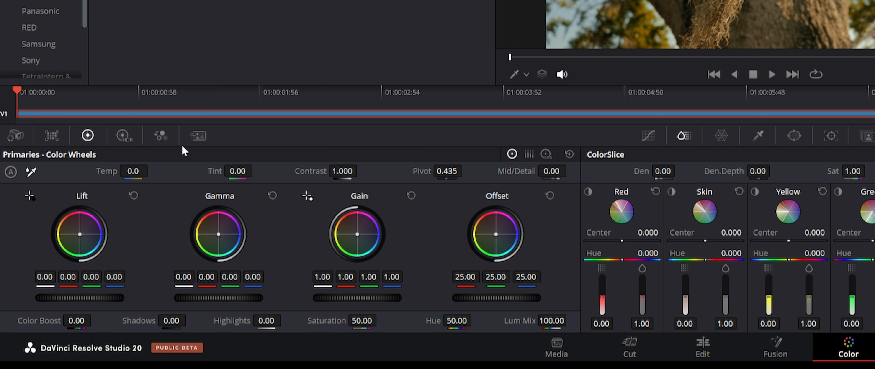
click(123, 136)
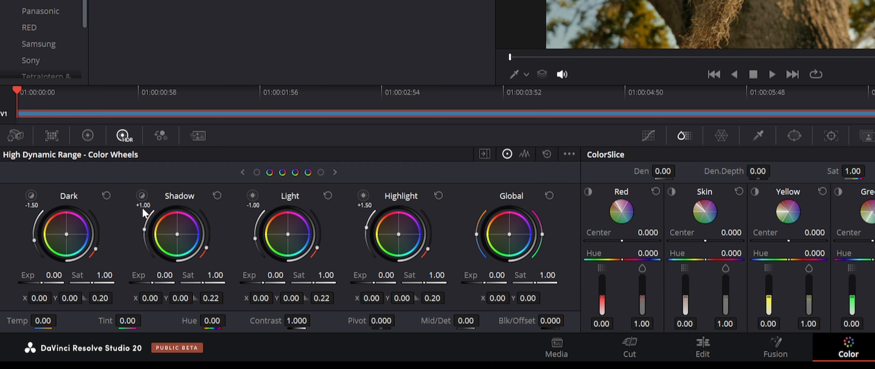
drag(293, 321, 313, 321)
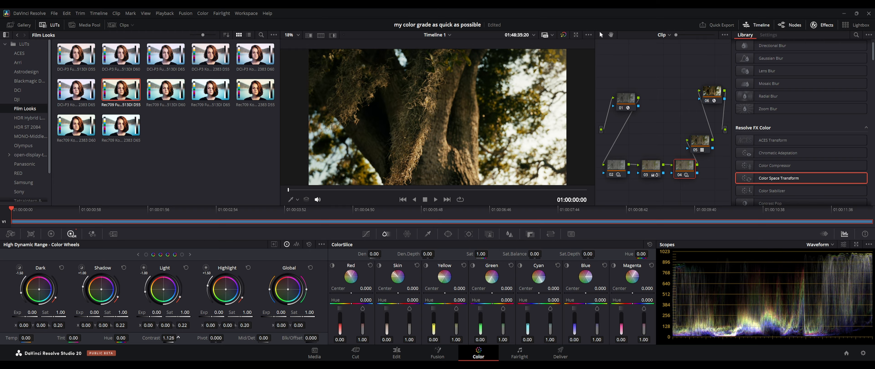
drag(178, 337, 200, 316)
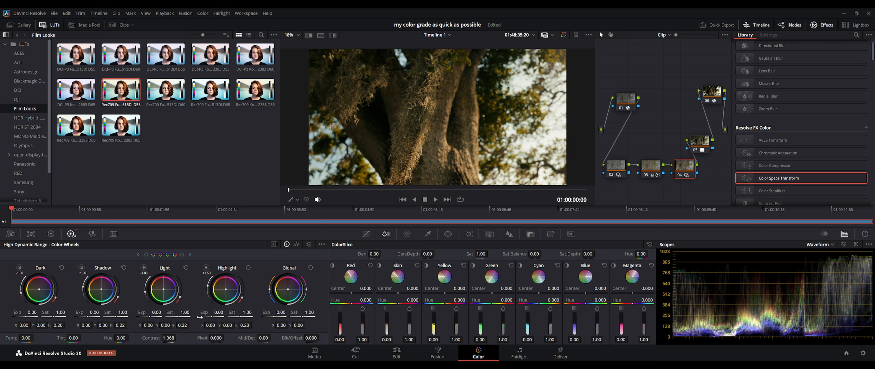
click(309, 244)
Step: Set node 04's primaries contrast to 1.234 and pivot to 0.411
click(51, 234)
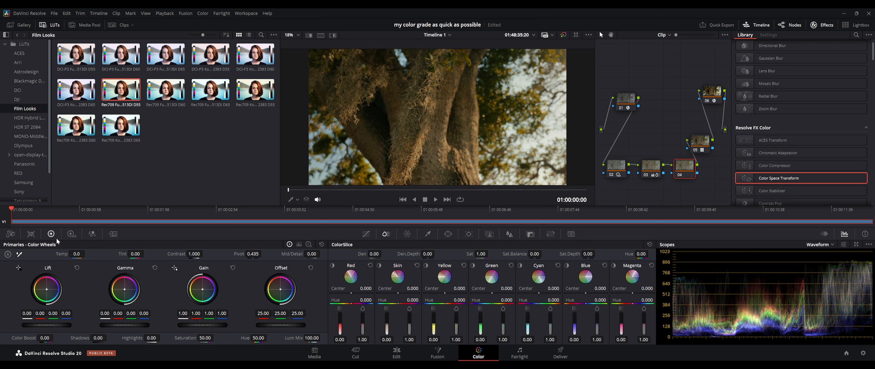
drag(198, 254, 264, 254)
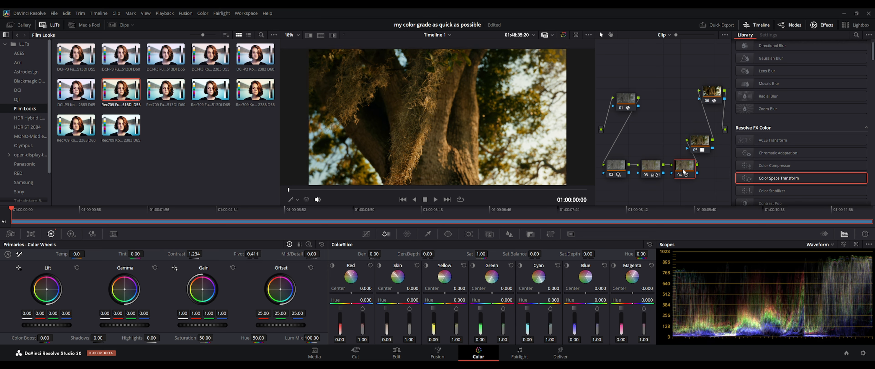
Step: Line up the LUT node with node 04, hide the Effects library, and spread the last two nodes apart to make room
drag(701, 149, 704, 174)
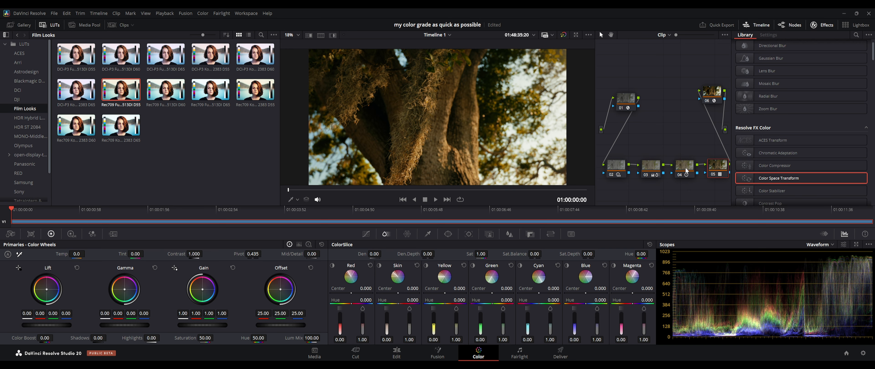
click(822, 25)
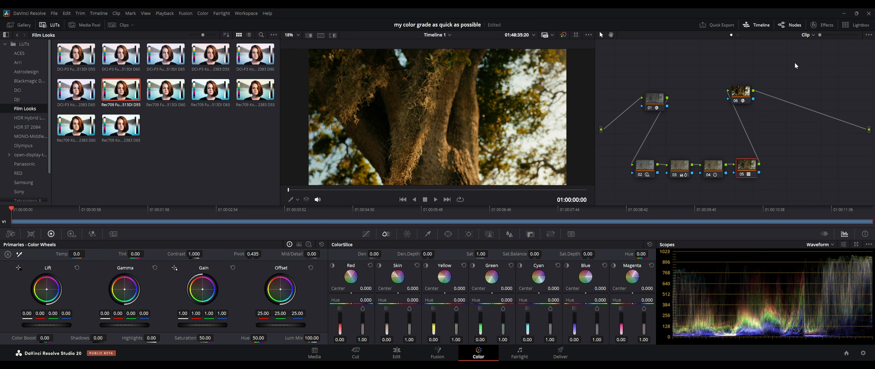
drag(746, 166, 753, 164)
drag(740, 93, 782, 97)
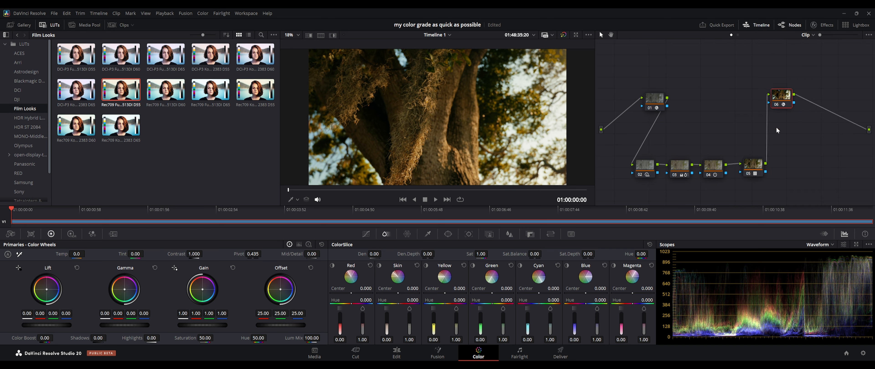
drag(753, 165, 777, 167)
Step: Insert a serial node after node 04, set its Gain to 1.04 and Highlights to -19.50, and play the clip
click(720, 169)
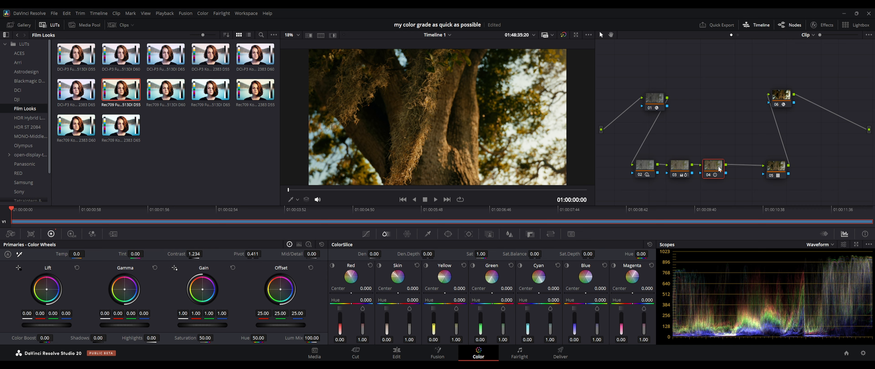
key(alt+s)
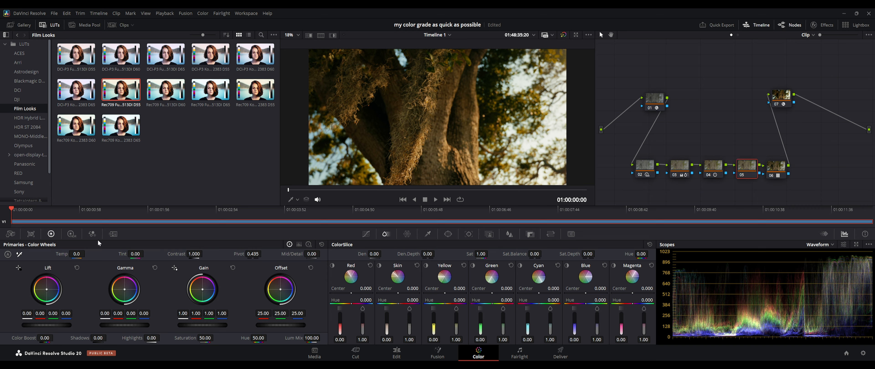
key(ctrl+s)
drag(202, 325, 210, 326)
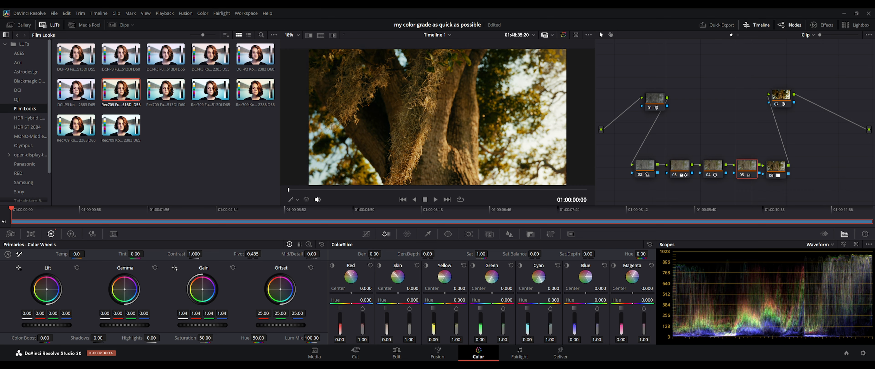
mouse_move(154, 338)
mouse_down()
mouse_move(142, 339)
mouse_move(157, 338)
mouse_up()
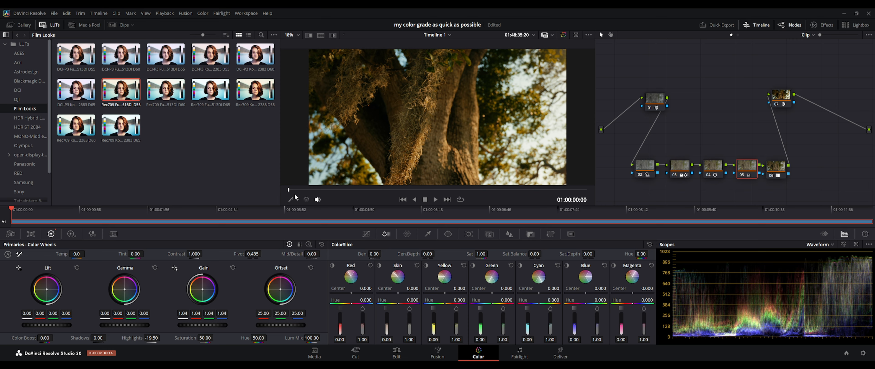
key(space)
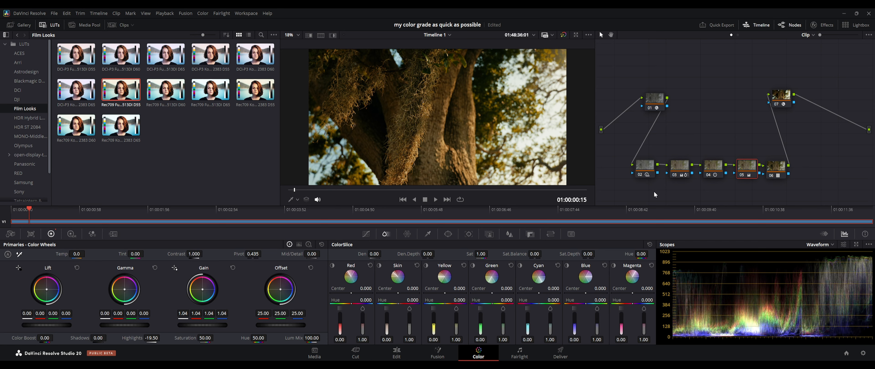
Step: Add another node after node 05 and arrange it between node 05 and the LUT node
key(alt+p)
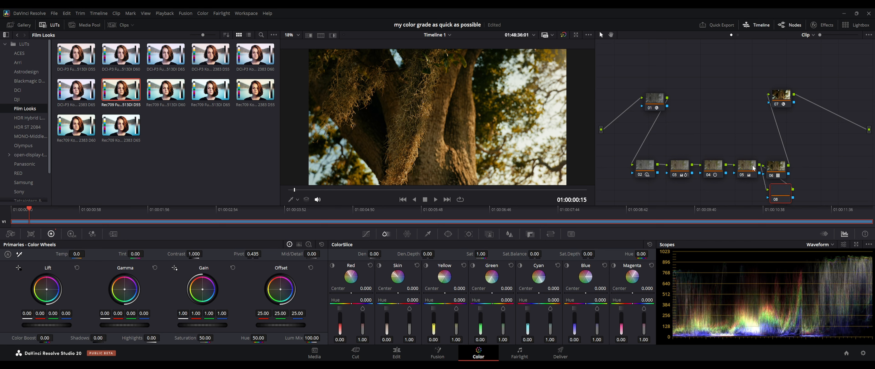
drag(770, 176, 809, 171)
drag(778, 197, 777, 175)
Step: Show the Effects library and search it for "film"
click(822, 25)
click(857, 36)
text(film)
Step: Try the Film Grain effect on node 06, play the clip, and remove the effect
drag(778, 100, 703, 154)
mouse_move(704, 81)
mouse_down()
mouse_move(721, 93)
mouse_move(702, 82)
mouse_up()
click(671, 140)
key(space)
key(space)
drag(670, 141, 667, 136)
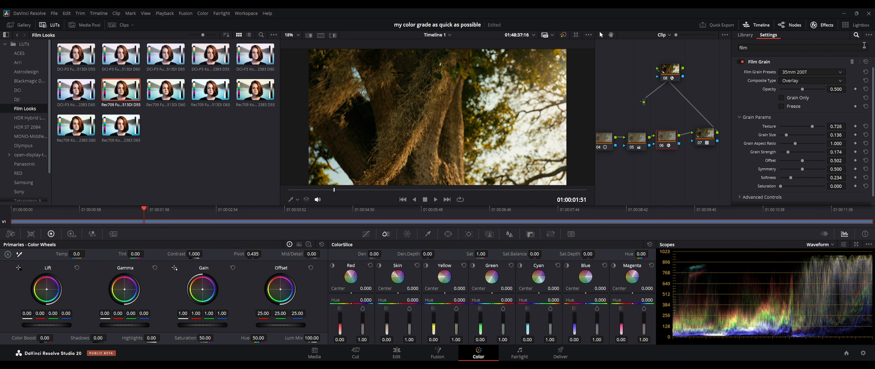
click(852, 61)
Step: Search the effects for "film" again, apply Film Look Creator to node 06, and compare the image with and without it
click(865, 48)
text(film)
drag(778, 100, 667, 138)
key(ctrl+d)
key(ctrl+d)
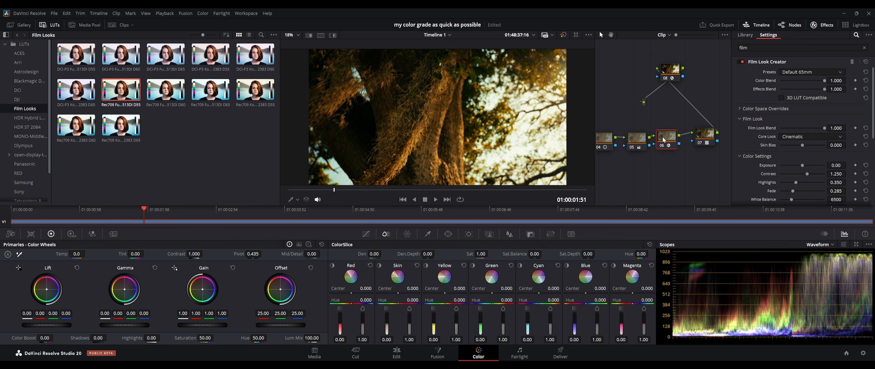
Step: In Film Look Creator, choose the Clean Slate preset, enable grain and set its amount to 0.186
key(space)
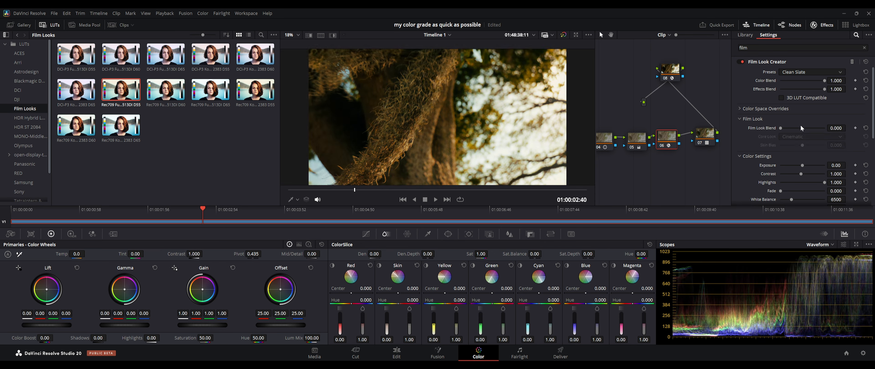
scroll(776, 112, down, 5)
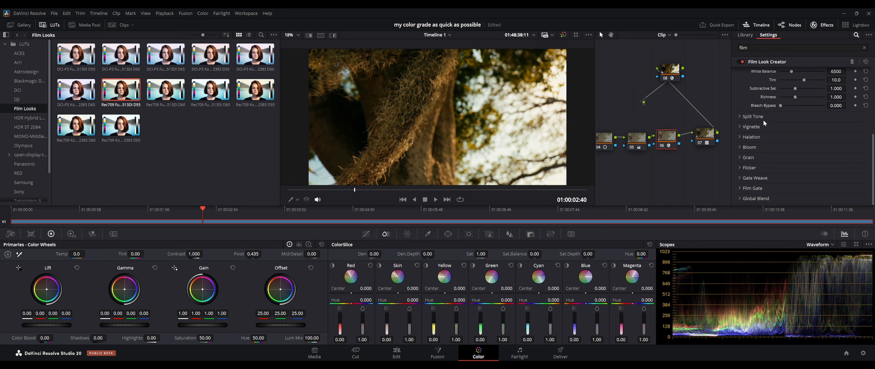
click(749, 158)
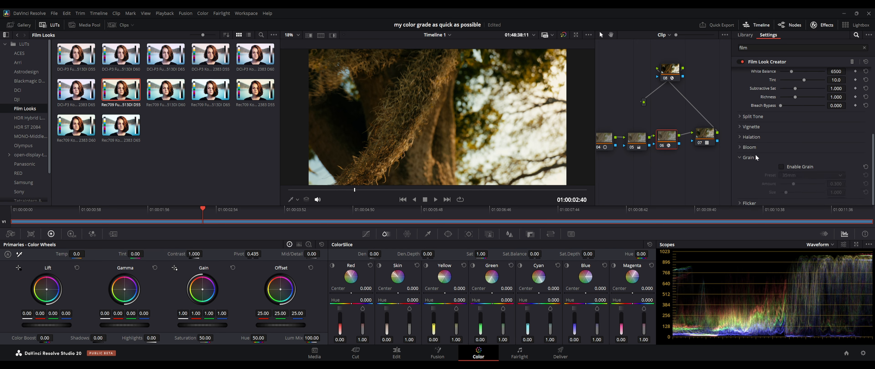
click(783, 167)
scroll(784, 166, down, 2)
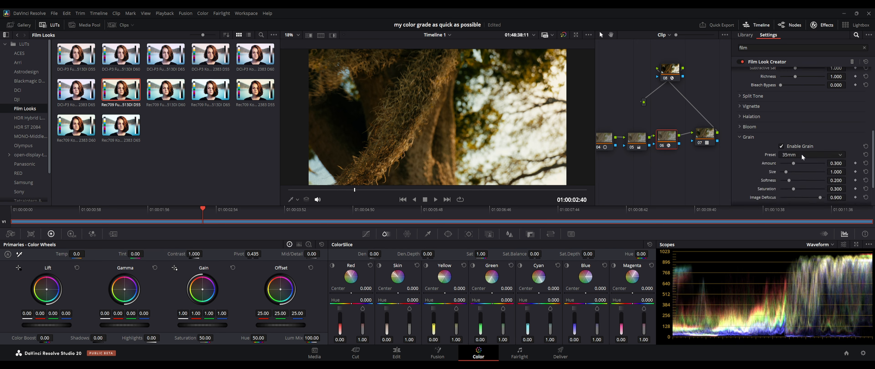
drag(798, 164, 793, 163)
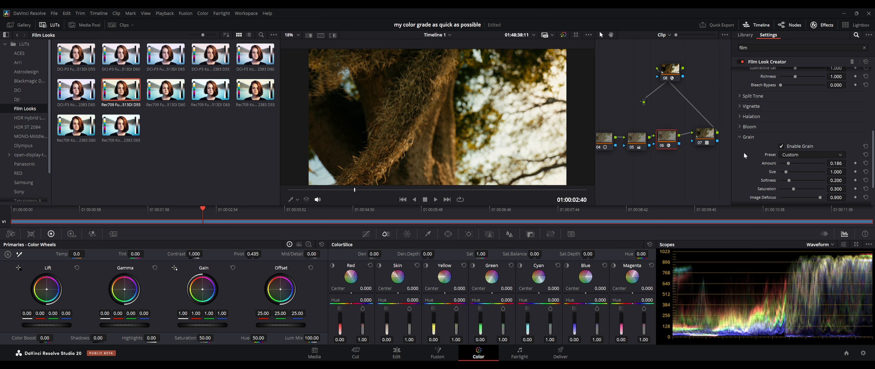
Step: Enable halation in Film Look Creator, set its amount to 0.333, and play the clip to check the effect
click(749, 138)
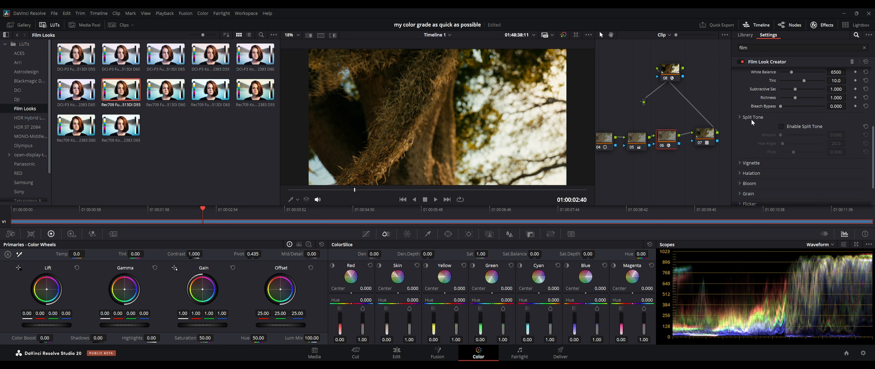
click(753, 127)
click(753, 129)
click(752, 137)
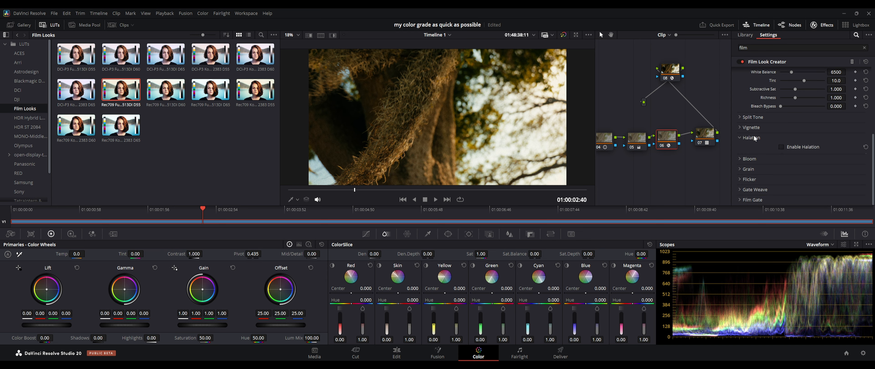
click(782, 146)
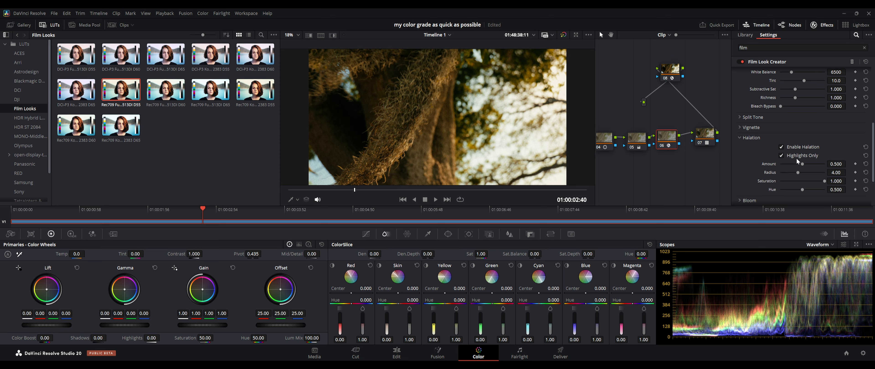
drag(802, 164, 795, 164)
key(space)
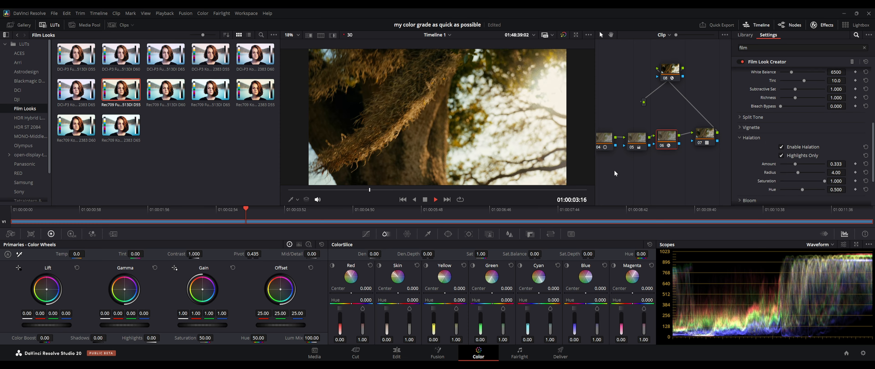
key(space)
Step: Enable split tone with an amount of 0.341 and a hue angle of 94.9, and play the clip from the start
click(744, 137)
click(747, 117)
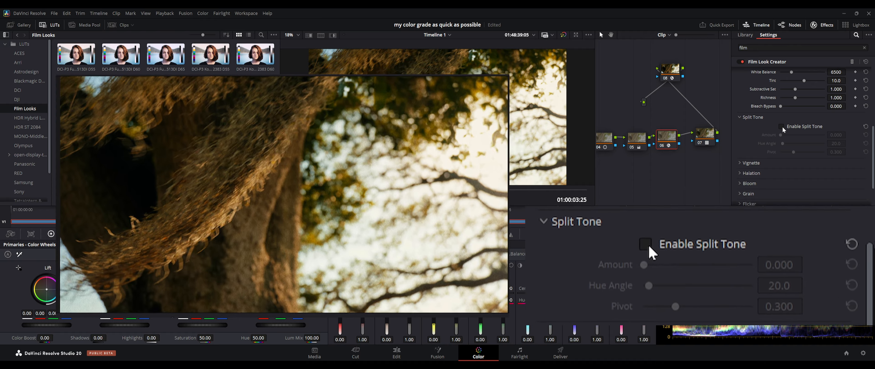
click(782, 126)
mouse_move(782, 135)
mouse_down()
mouse_move(795, 136)
mouse_move(792, 143)
mouse_up()
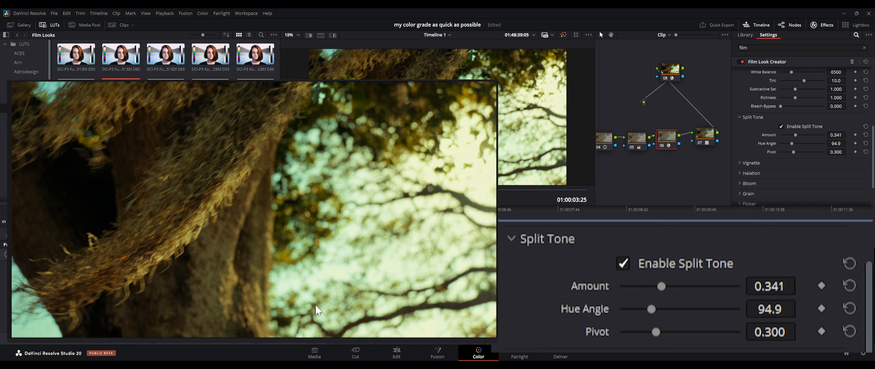
click(291, 190)
key(space)
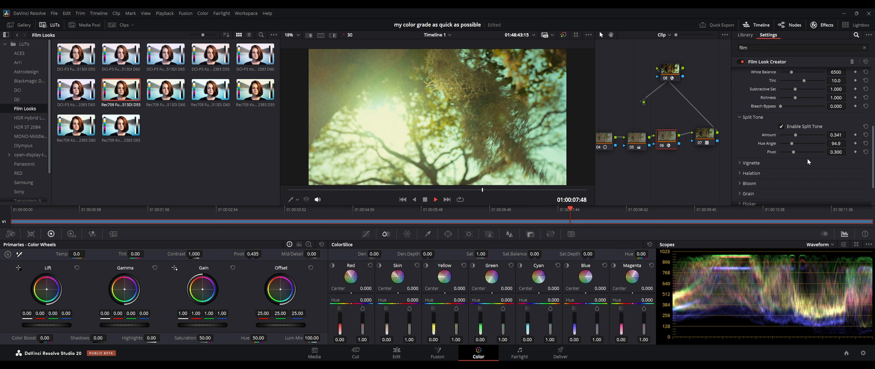
key(space)
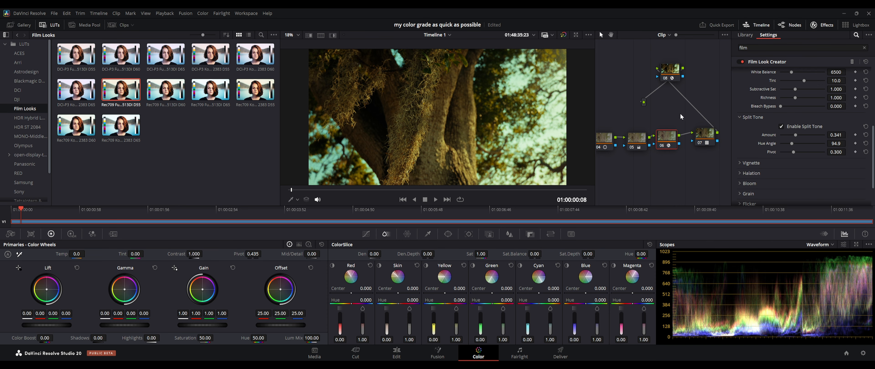
Step: Save the project, return to the clip's first frame, and store the graded still in the gallery's PowerGrade album
key(ctrl+s)
click(289, 190)
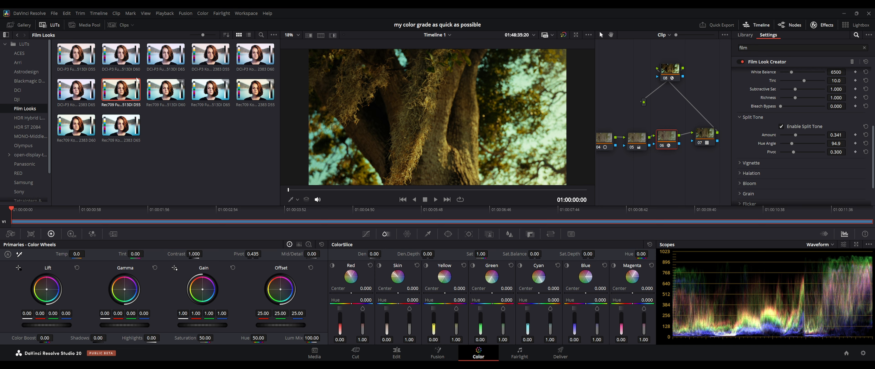
click(29, 25)
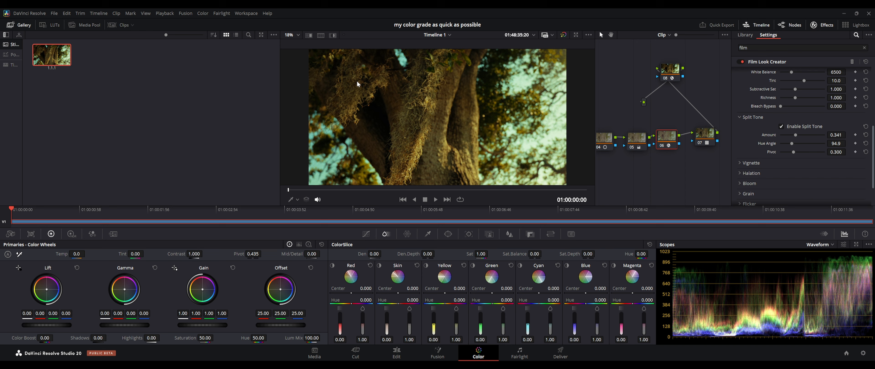
drag(56, 57, 13, 55)
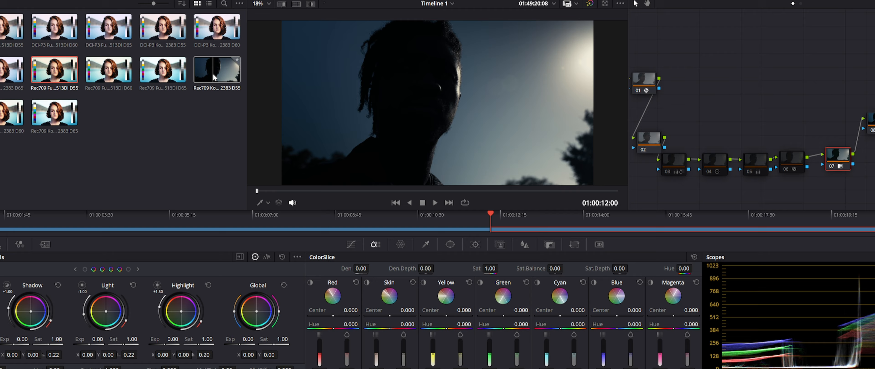
Step: Apply the Rec709 Kodak 2383 D55 LUT to node 07 and raise the global and shadow exposure on node 02
click(227, 83)
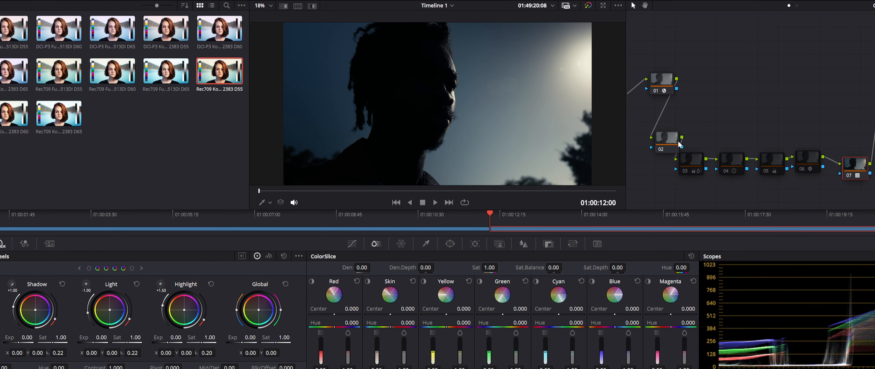
drag(234, 323, 249, 337)
drag(28, 337, 36, 337)
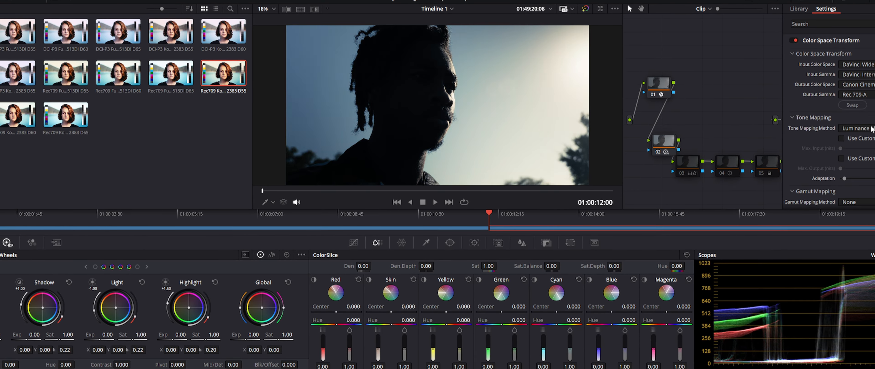
Step: Set the Color Space Transform's tone mapping method to DaVinci and toggle its forward and inverse OOTF options
scroll(872, 129, down, 1)
scroll(862, 179, down, 2)
scroll(862, 180, up, 1)
scroll(799, 133, down, 2)
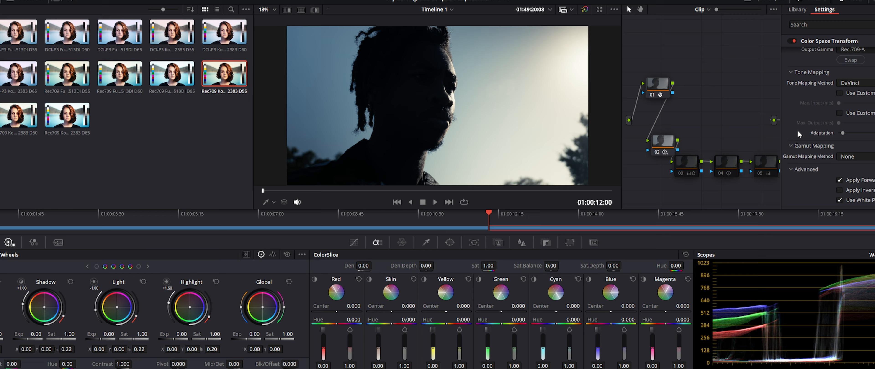
click(841, 180)
click(840, 191)
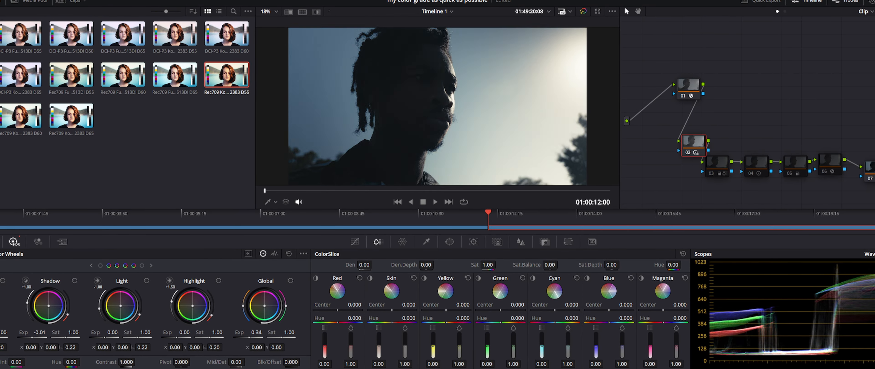
Step: Set the red offset to 26.92 on node 03 and rebalance node 02 with shadow exposure 1.04, light exposure -0.23 and a higher global exposure
drag(112, 332, 104, 333)
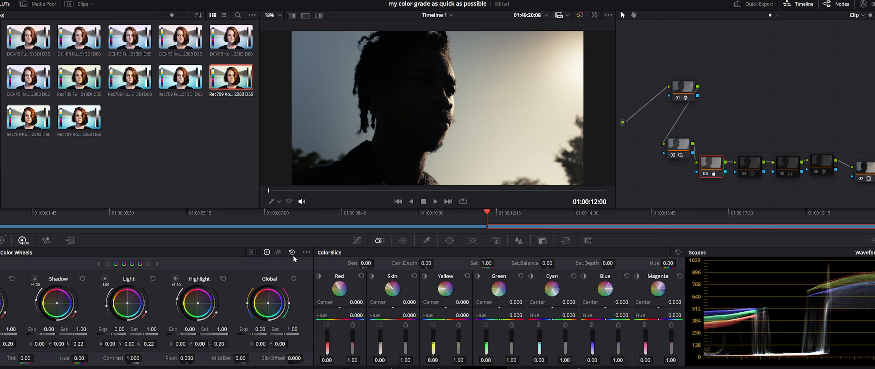
click(1, 240)
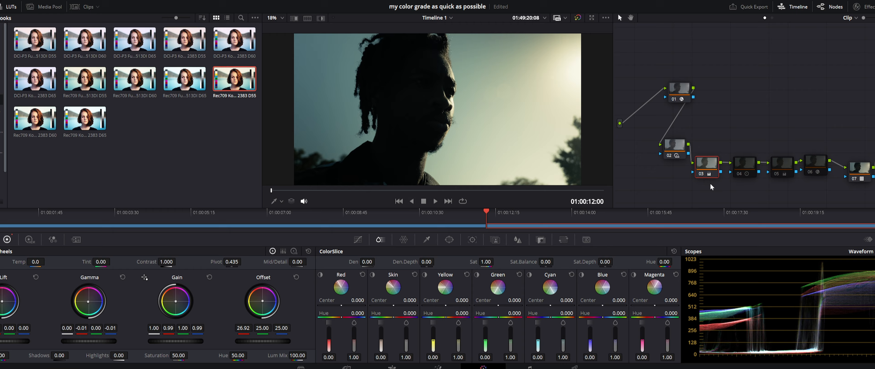
click(31, 239)
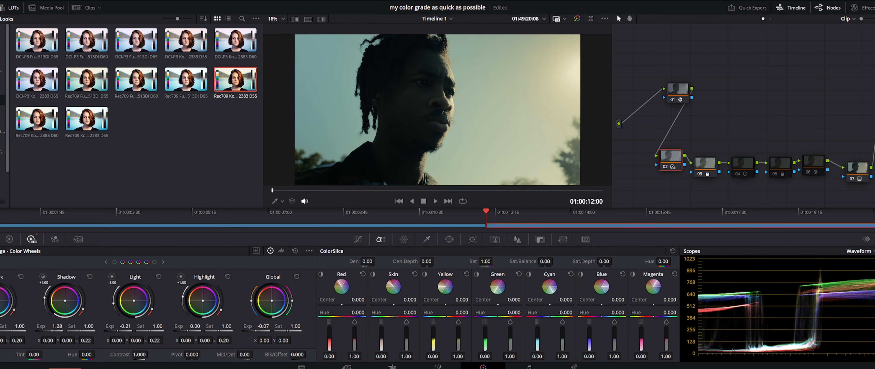
drag(57, 327, 52, 326)
drag(208, 329, 207, 328)
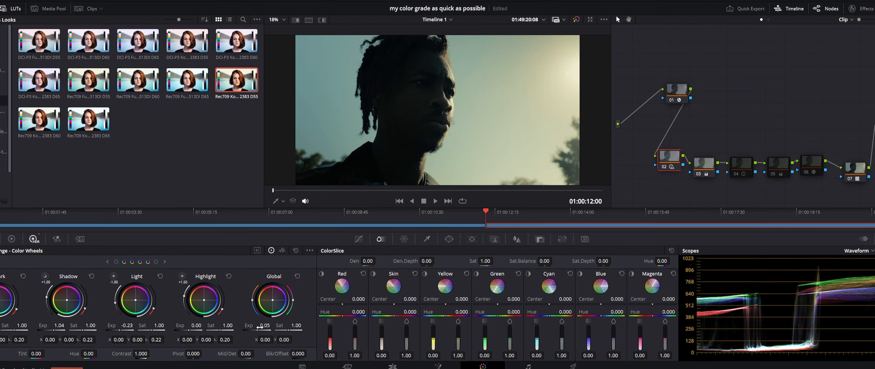
drag(261, 327, 271, 327)
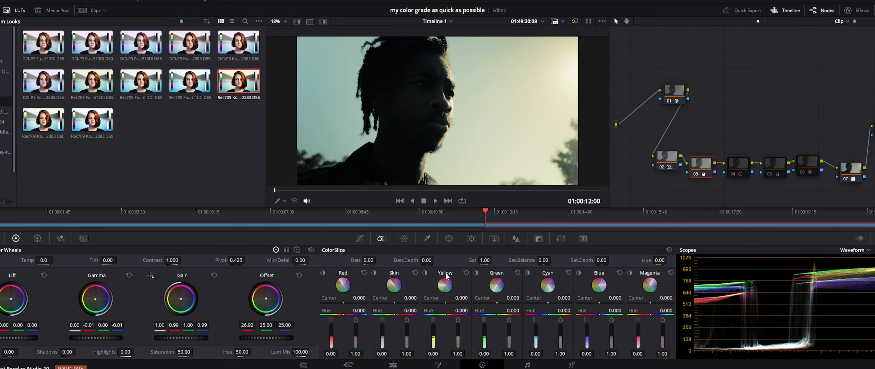
Step: In ColorSlice on node 03, set the yellow density to -0.30 and raise the overall density and saturation
drag(433, 339, 433, 348)
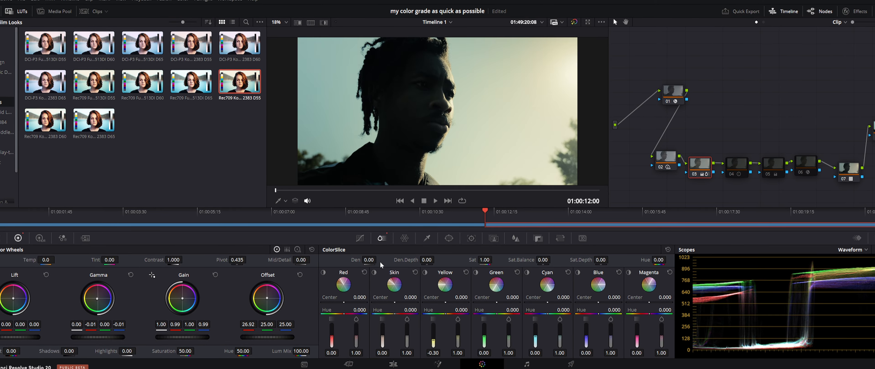
drag(379, 259, 387, 260)
drag(485, 260, 495, 259)
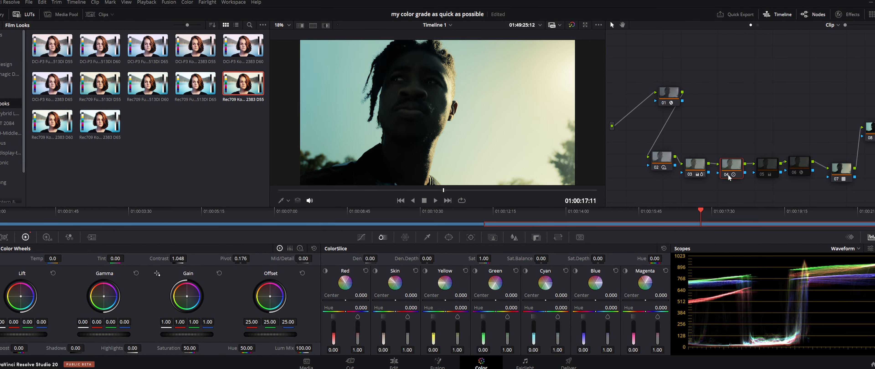
Step: On node 05, set the highlights to -19.50 and raise the gain
click(765, 167)
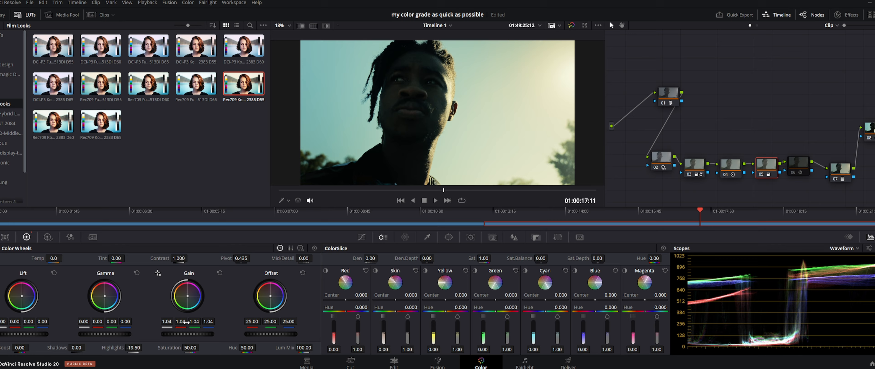
drag(187, 334, 191, 334)
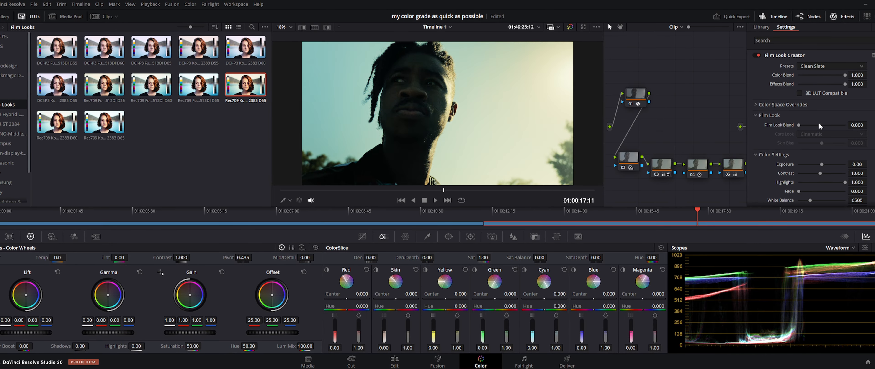
Step: In Film Look Creator, set a full-blend Rochester core look, exposure 0.42, lower contrast, white balance 7244 and richness 0.000
drag(799, 125, 867, 131)
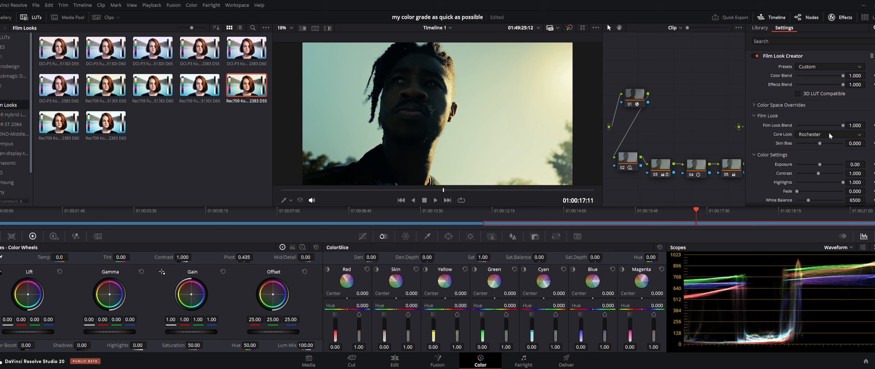
scroll(765, 143, down, 5)
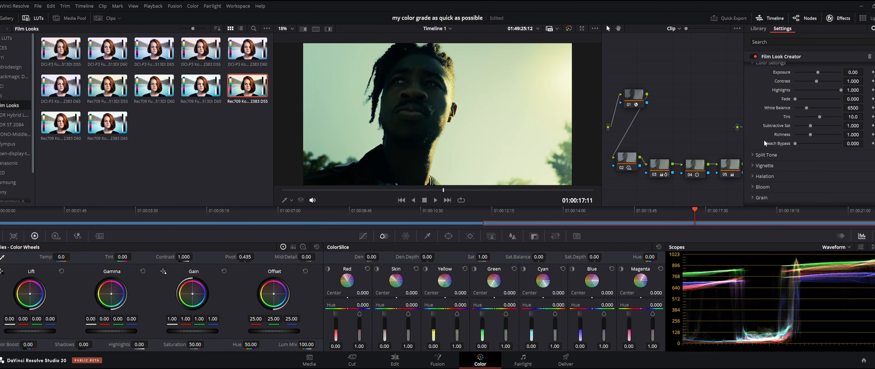
scroll(765, 142, up, 2)
drag(817, 103, 819, 95)
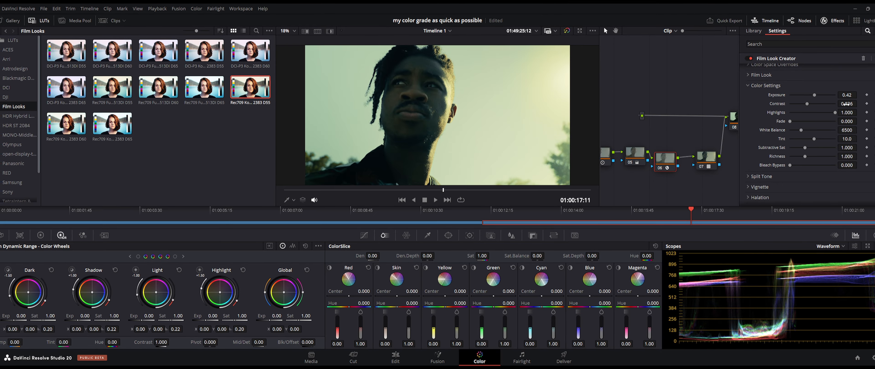
scroll(846, 130, down, 2)
drag(846, 110, 824, 115)
scroll(837, 136, down, 2)
Step: Enable split tone with amount 0.302, hue angle 237.2 and pivot 0.326, and play the clip
scroll(815, 117, down, 2)
click(759, 116)
click(787, 125)
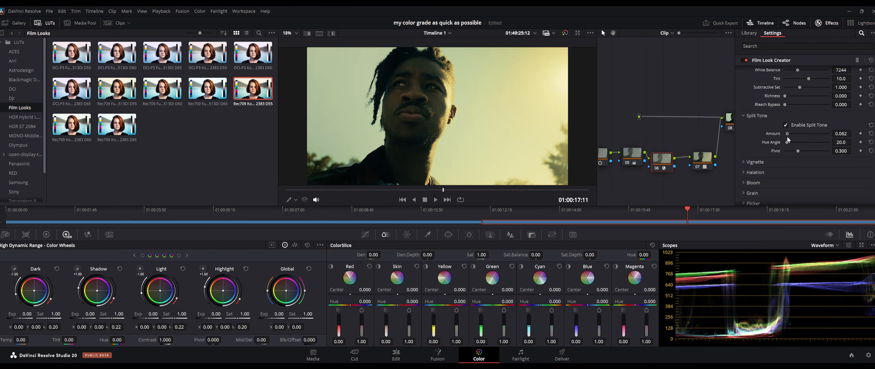
mouse_move(787, 141)
mouse_down()
mouse_move(823, 137)
mouse_move(797, 136)
mouse_move(812, 150)
mouse_move(796, 150)
mouse_up()
key(space)
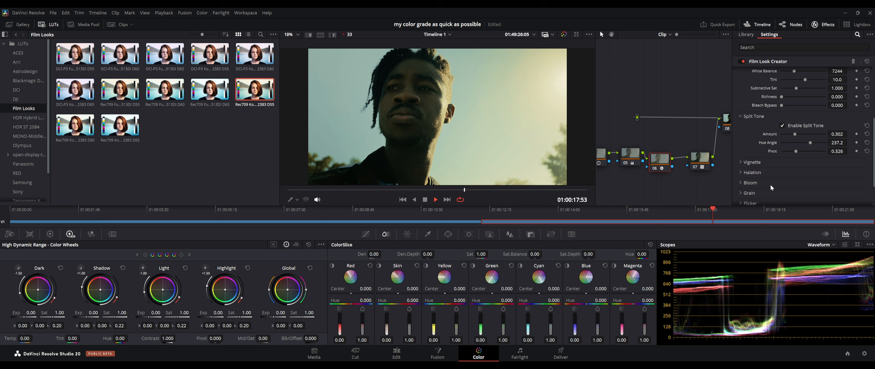
Step: Enable grain in Film Look Creator, lower its amount to 0.070 while the clip plays, and stop playback
click(758, 192)
scroll(765, 186, down, 2)
click(783, 167)
scroll(795, 185, down, 1)
drag(786, 163, 779, 165)
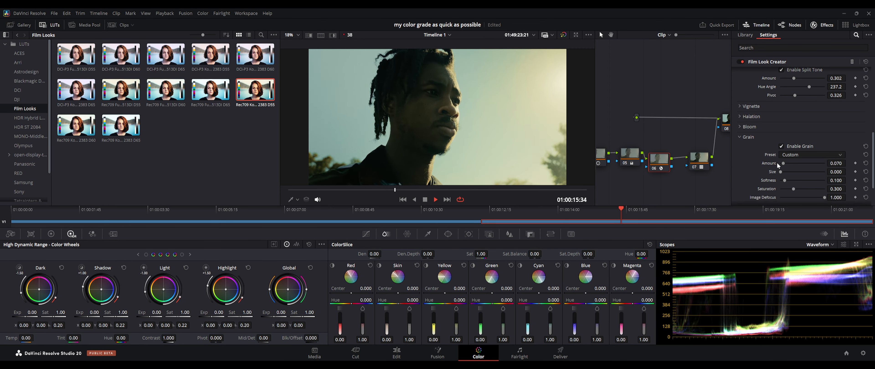
key(space)
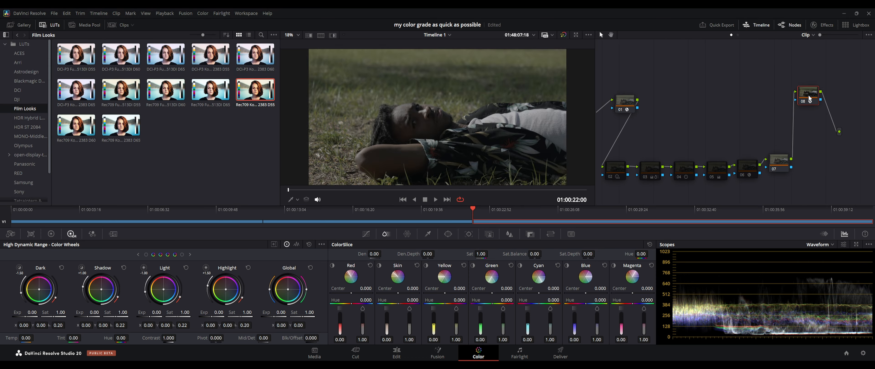
Step: On the clip of the man lying in grass, delete node 07, move the Color Space Transform node into its place, and check its settings
click(780, 160)
key(Delete)
drag(809, 92, 794, 158)
double_click(794, 158)
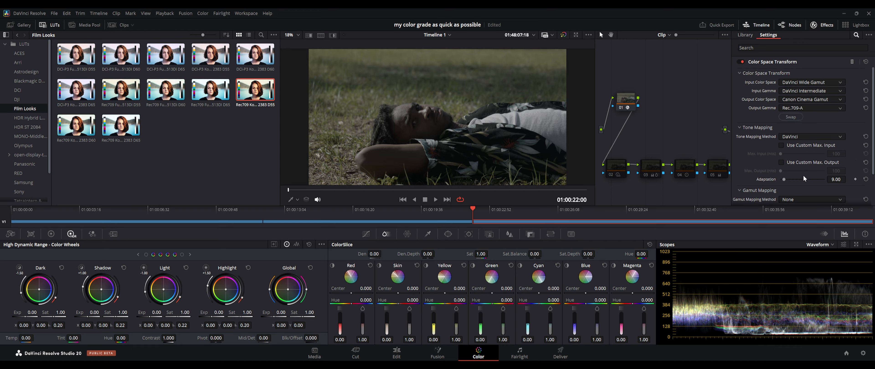
click(818, 24)
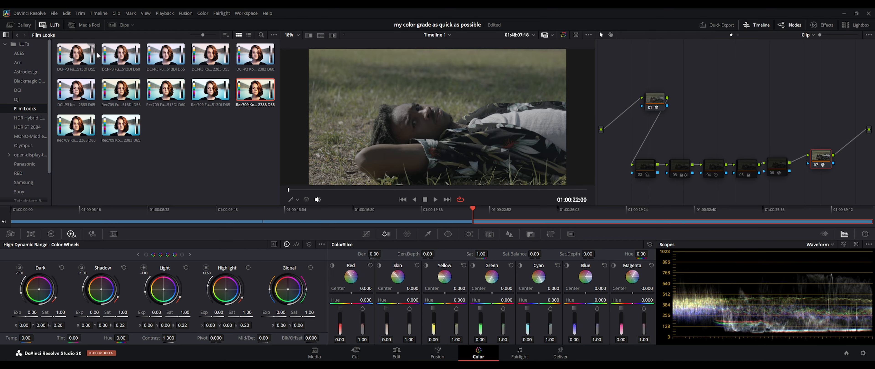
Step: Apply the Rec709 Fujifilm 3513DI D55 LUT to node 07 and enable node 02
drag(121, 90, 820, 158)
click(646, 166)
key(ctrl+d)
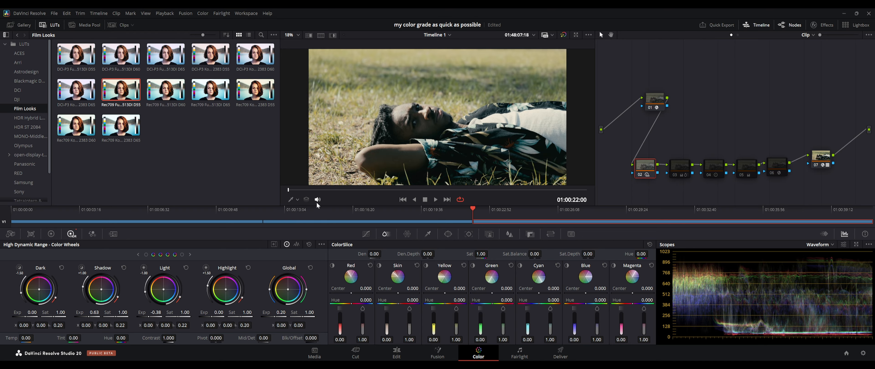
Step: Reset the zone exposures on node 02 and set shadow exposure to 0.44, light to -0.36 and global to 0.32
click(124, 268)
click(186, 268)
drag(280, 313, 272, 313)
click(310, 268)
mouse_move(95, 312)
mouse_down()
mouse_move(117, 313)
mouse_move(101, 313)
mouse_up()
drag(156, 312, 144, 312)
drag(268, 313, 279, 312)
drag(94, 313, 81, 312)
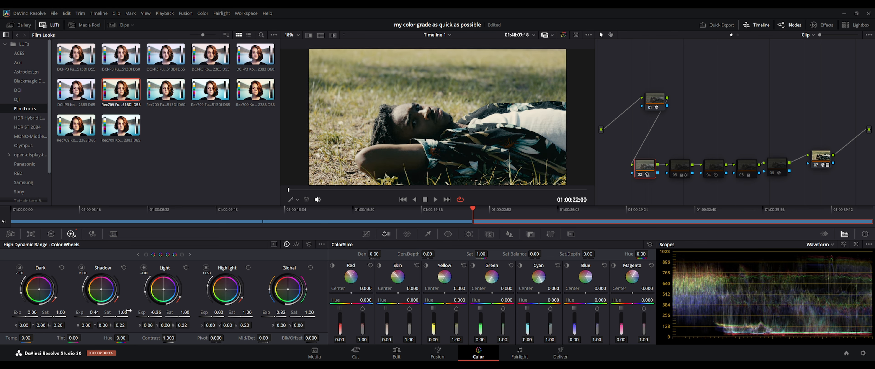
Step: Enable node 03 and balance its primaries with green lift 0.04, green gamma -0.02, blue gain 0.95 and green offset 27.88
click(680, 167)
click(73, 234)
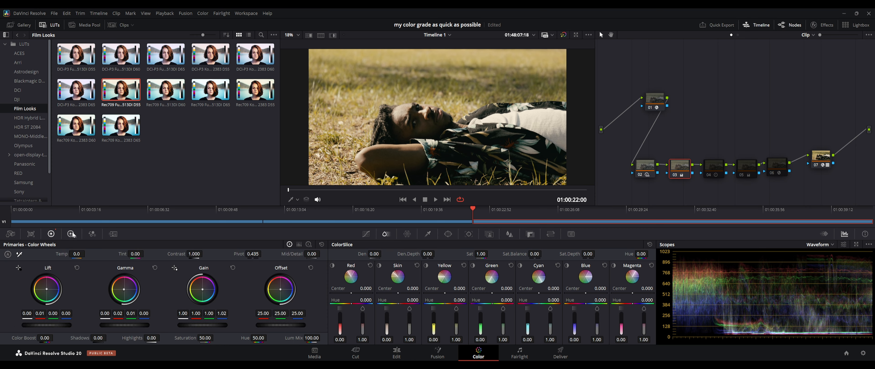
click(309, 246)
click(289, 245)
click(321, 245)
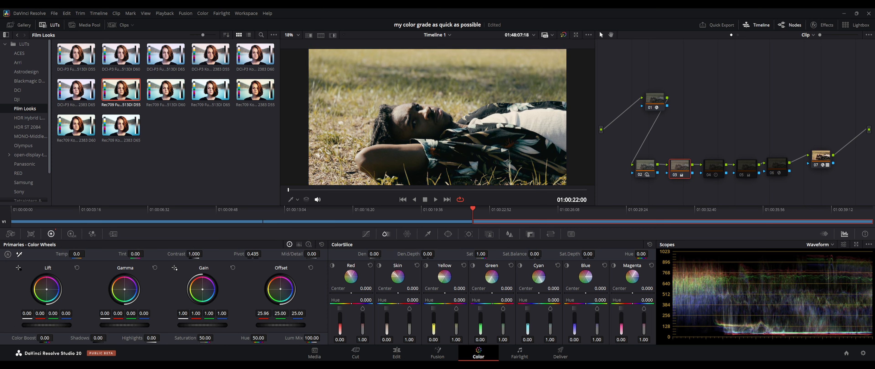
drag(281, 314, 287, 313)
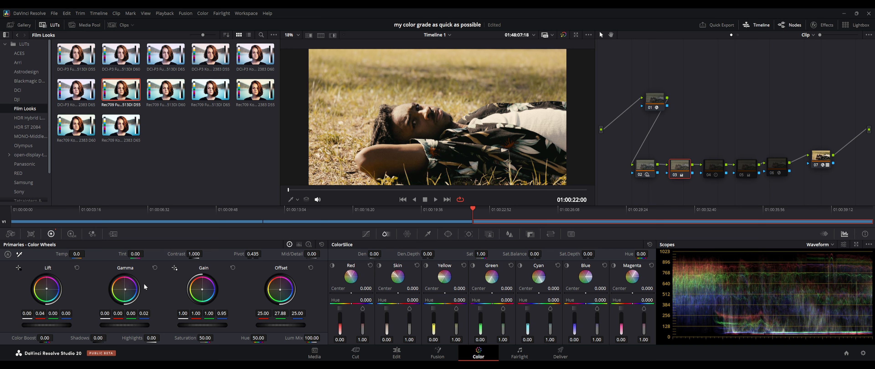
Step: On node 03, set ColorSlice density to -0.96 and yellow to center 0.060, hue -0.408, density 0.54, saturation 1.37, undoing the green changes
drag(444, 303, 447, 303)
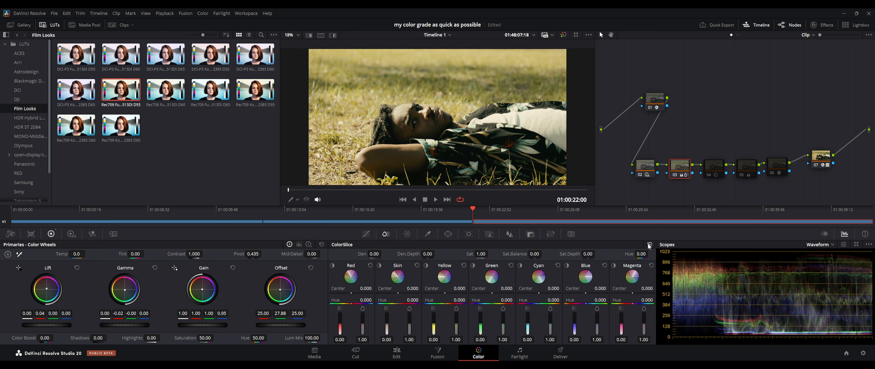
drag(374, 254, 341, 254)
drag(446, 304, 443, 304)
mouse_move(433, 325)
mouse_down()
mouse_move(437, 303)
mouse_move(456, 319)
mouse_move(434, 319)
mouse_up()
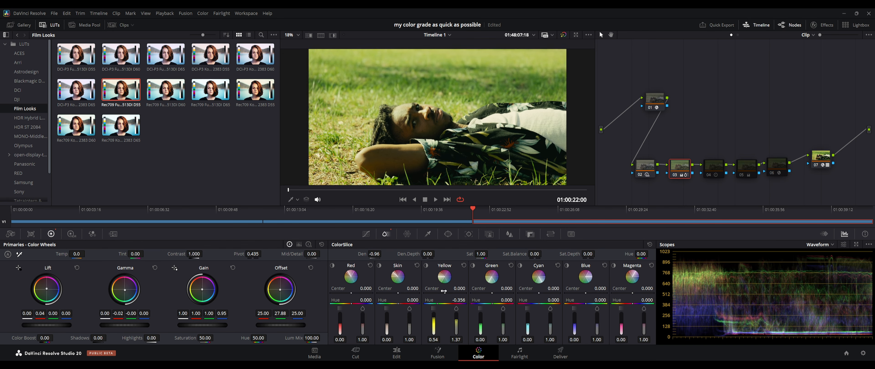
drag(444, 292, 446, 291)
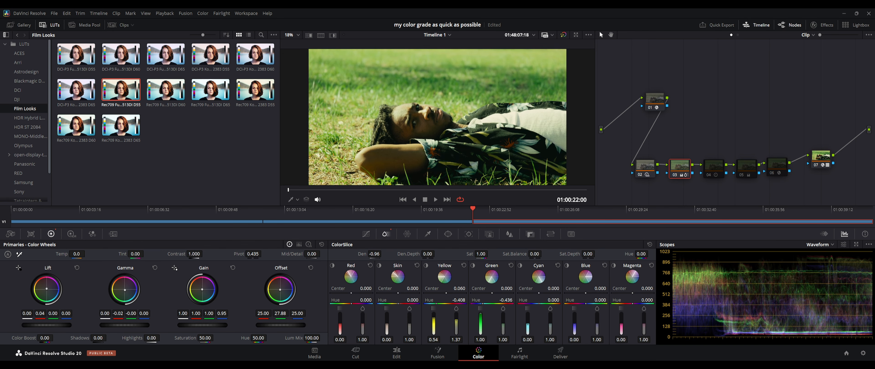
key(ctrl+z)
key(ctrl+z)
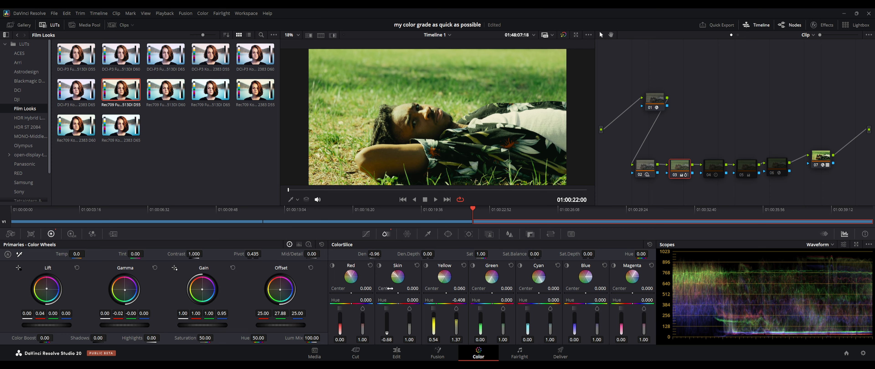
Step: Enable node 04 and adjust its contrast and pivot
click(709, 175)
mouse_move(193, 254)
mouse_down()
mouse_move(207, 255)
mouse_move(195, 255)
mouse_up()
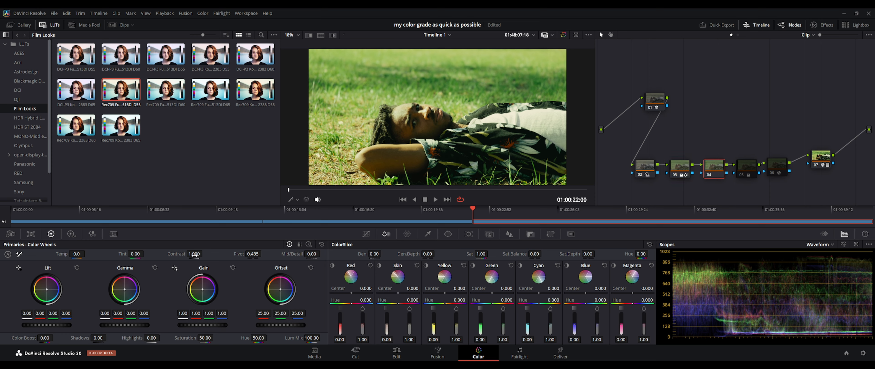
drag(254, 255, 258, 253)
Step: Enable node 05, set its master gamma to 0.02 and gain to 1.00, and open the HDR wheels for node 02
click(741, 177)
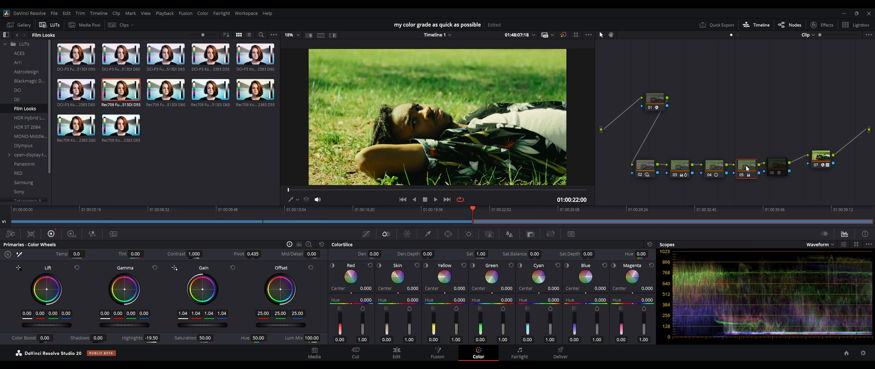
mouse_move(201, 325)
mouse_down()
mouse_move(212, 325)
mouse_move(194, 324)
mouse_up()
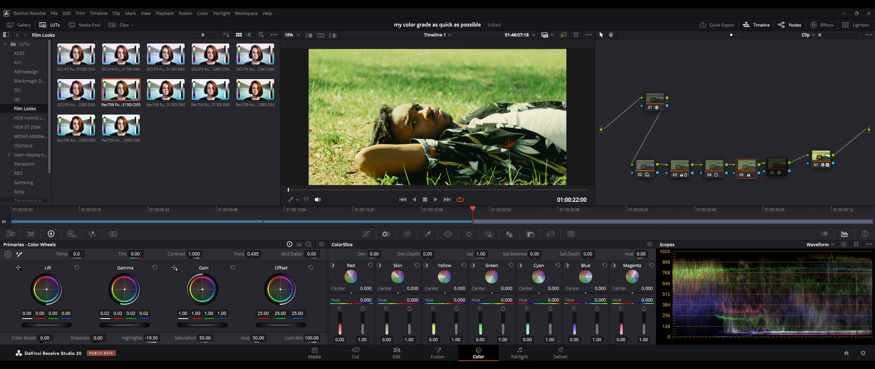
mouse_move(274, 325)
mouse_down()
mouse_move(295, 325)
mouse_move(265, 325)
mouse_move(277, 325)
mouse_up()
click(645, 167)
click(72, 234)
Step: Enable node 06, show its Film Look Creator settings and choose a different film look preset
click(777, 166)
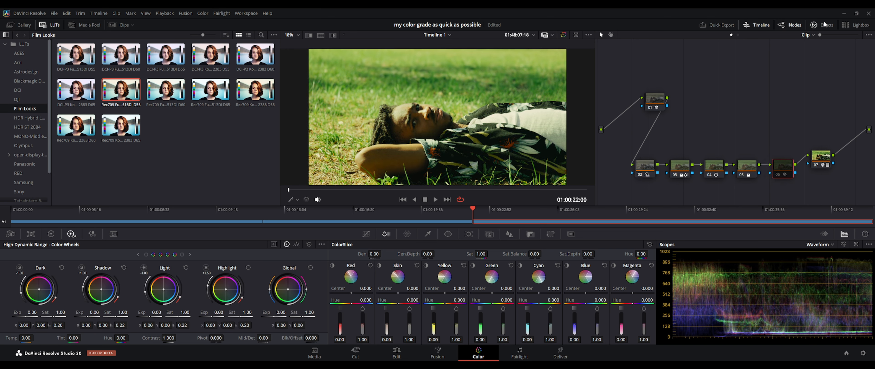
click(814, 25)
click(866, 61)
click(814, 25)
click(814, 25)
click(812, 72)
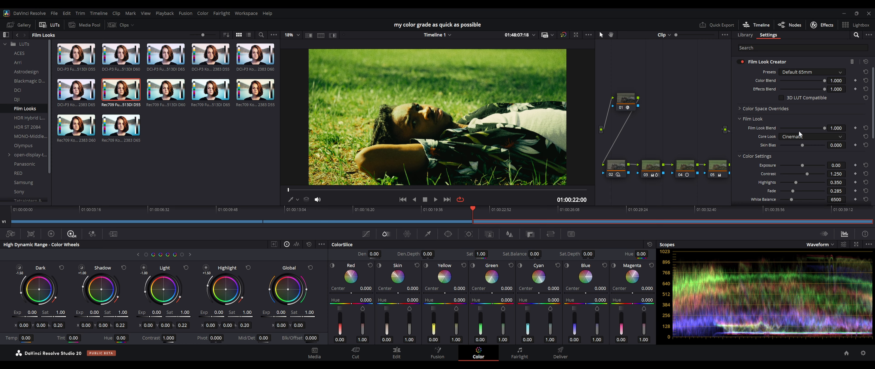
click(797, 133)
Step: Fine-tune the color sliders of Film Look Creator on node 06 and reset one setting to its default
drag(720, 112, 607, 97)
scroll(819, 120, down, 2)
drag(780, 129, 806, 126)
scroll(818, 116, down, 1)
drag(824, 108, 802, 104)
scroll(762, 130, down, 2)
drag(801, 113, 790, 135)
scroll(769, 130, down, 2)
click(865, 117)
scroll(799, 131, down, 2)
Step: Collapse the effect sections above Grain in Film Look Creator, enable grain, choose a grain preset and collapse the Grain section
click(752, 142)
scroll(763, 140, down, 3)
double_click(768, 142)
scroll(757, 127, down, 4)
click(750, 157)
click(782, 167)
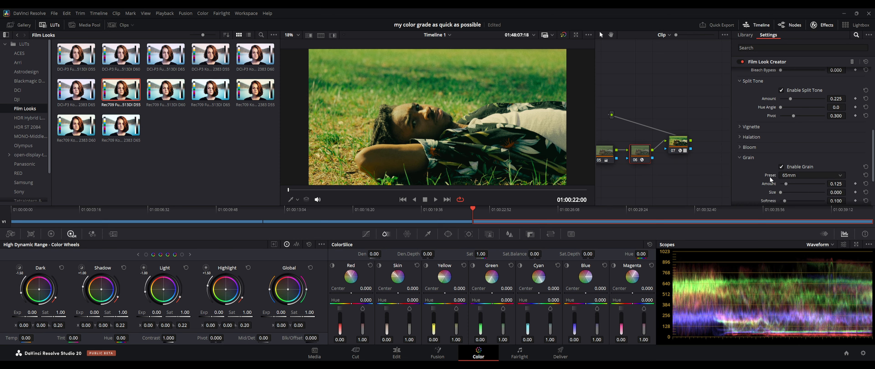
click(792, 175)
click(790, 134)
click(751, 158)
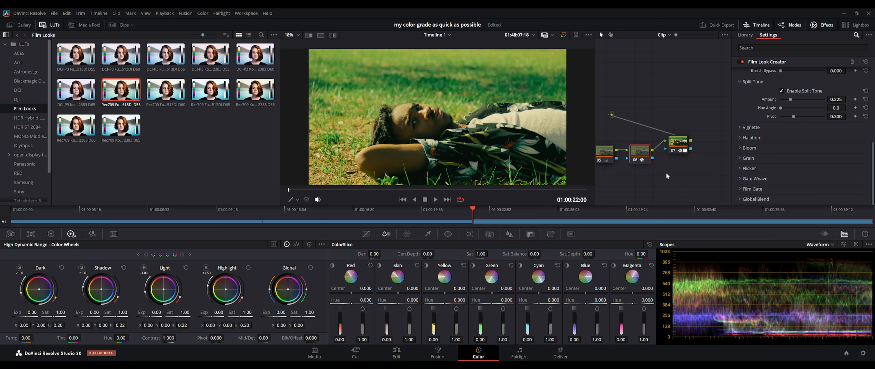
Step: Play the graded grass clip and scrub through its closing part to review the look
key(space)
drag(805, 212, 769, 214)
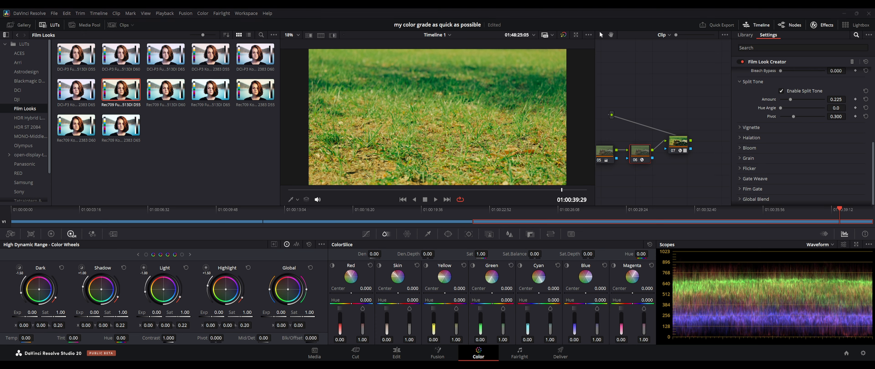